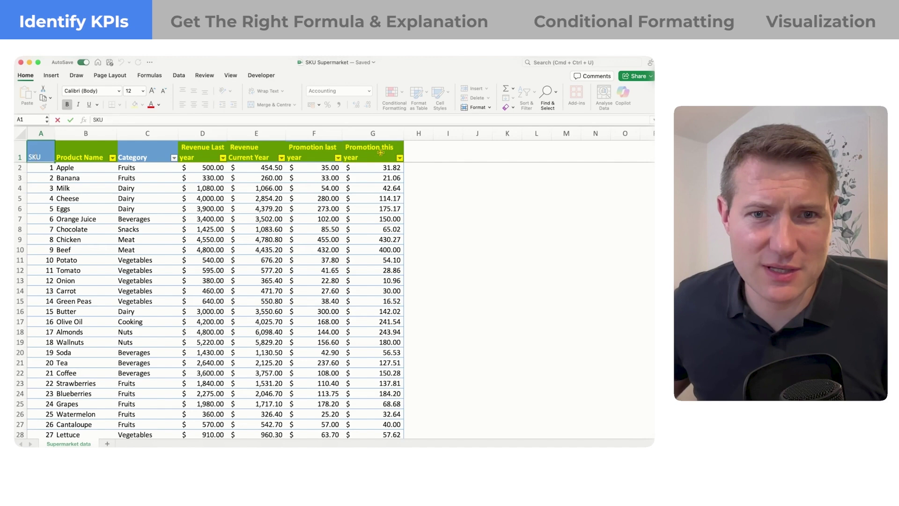
Select the Excel header row A1:G1, from SKU through Promotion this year
{"action": "left_click", "coordinate": [37, 151]}
{"action": "left_click_drag", "start_coordinate": [37, 151], "coordinate": [373, 151]}
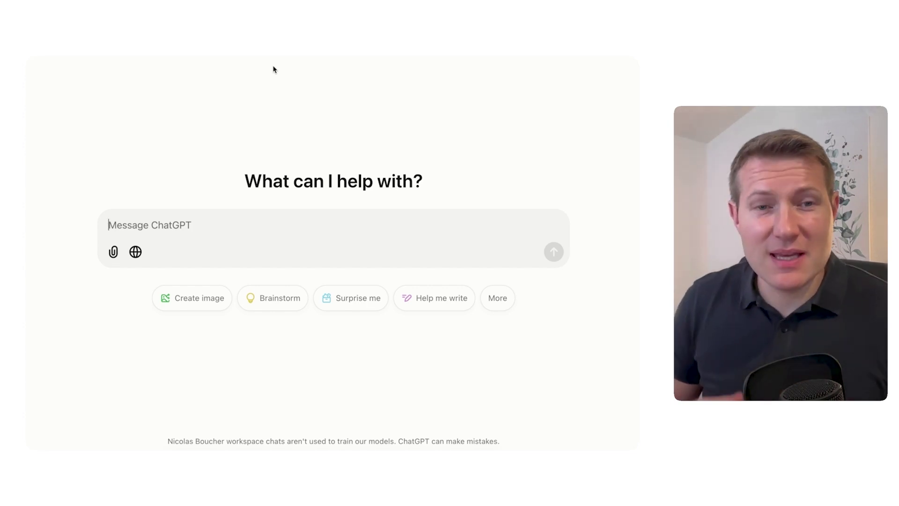
Send ChatGPT the finance-team prompt asking for promotion KPIs, with the Excel headers pasted in
{"action": "type", "text": "I wo"}
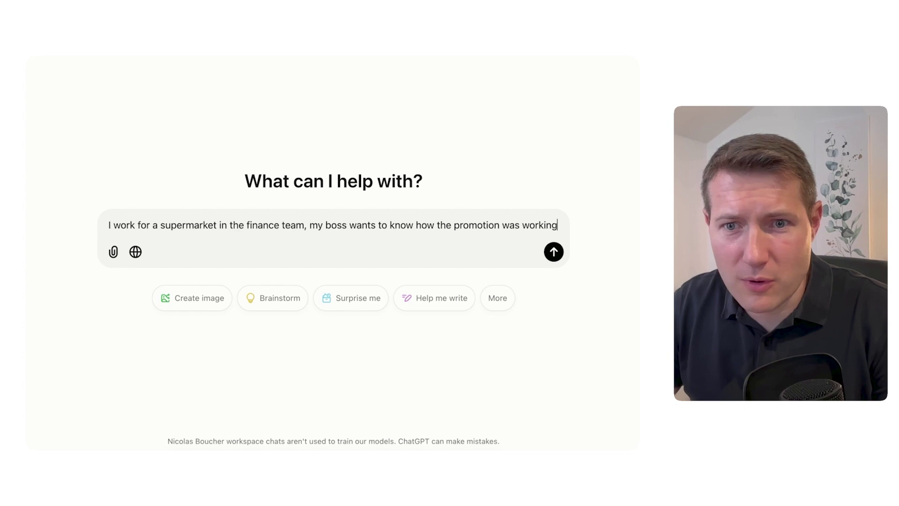
{"action": "type", "text": "this ye"}
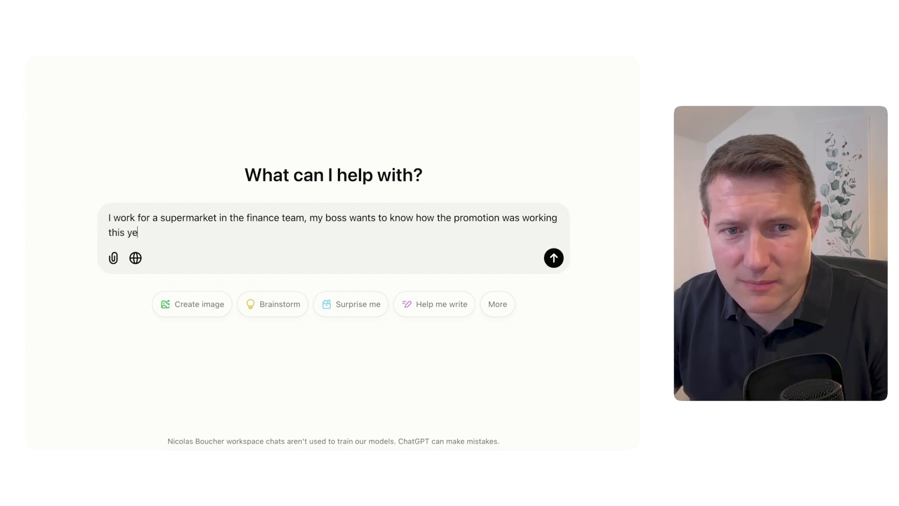
{"action": "type", "text": "ar."}
{"action": "key", "text": "shift+Return"}
{"action": "type", "text": "H"}
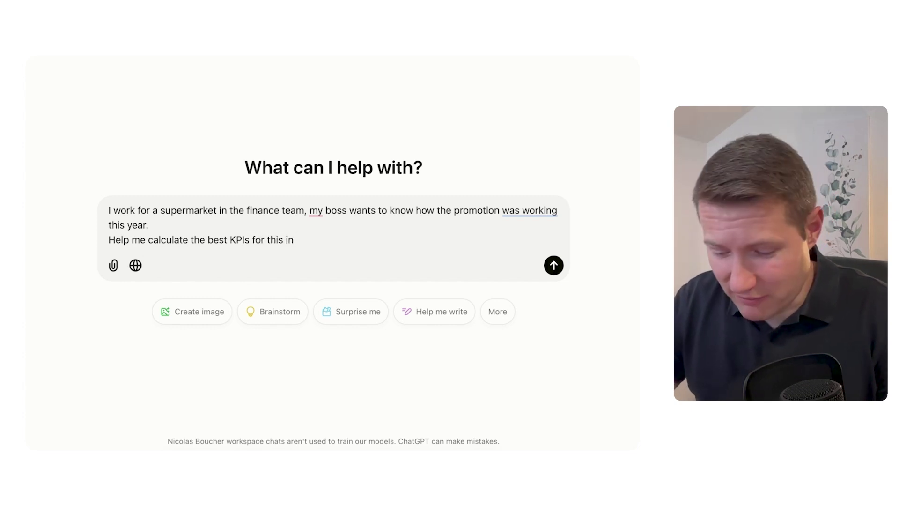
{"action": "type", "text": "my excel file."}
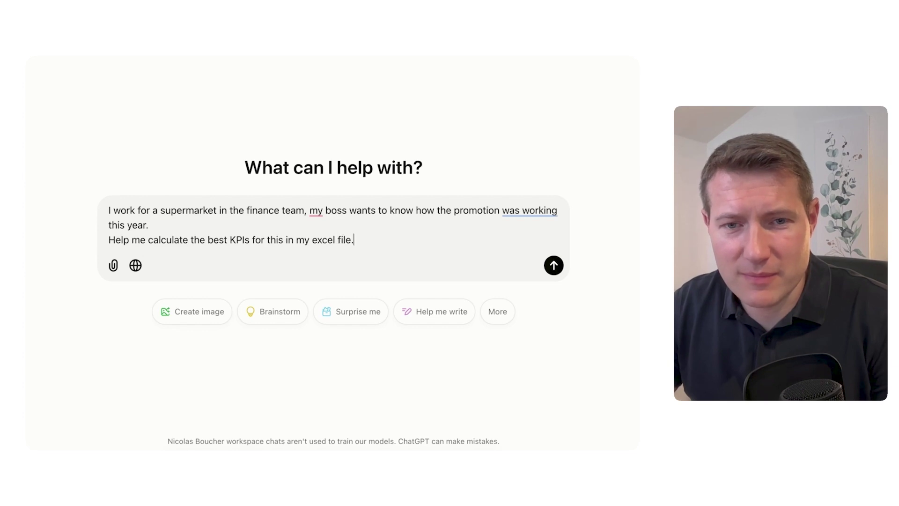
{"action": "key", "text": "shift+Return"}
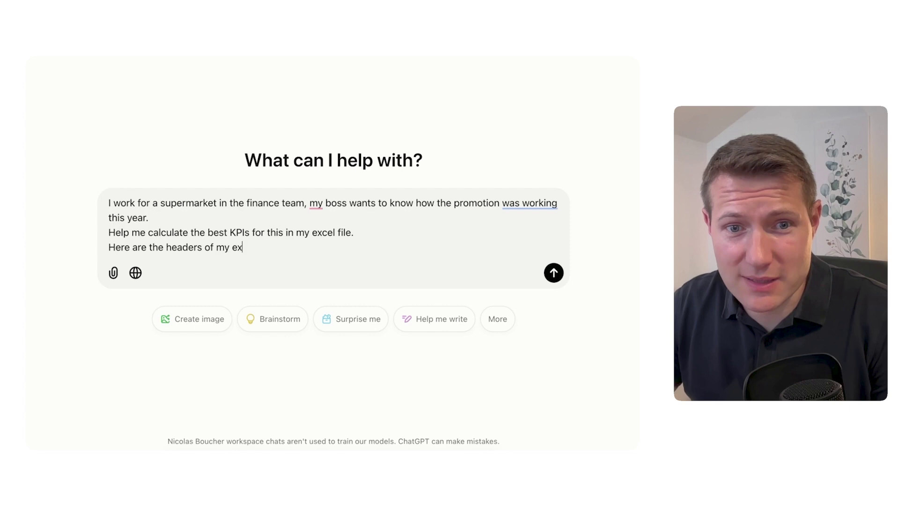
{"action": "key", "text": "shift+Return"}
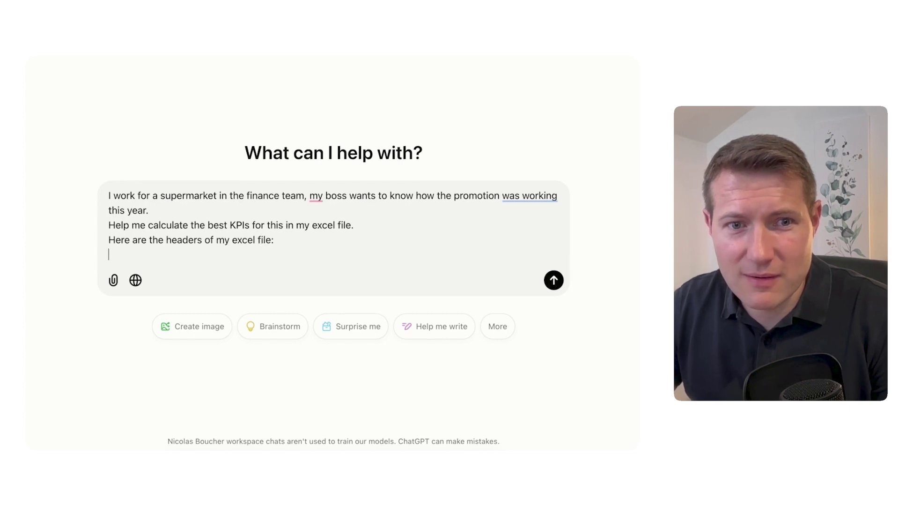
{"action": "key", "text": "ctrl+v"}
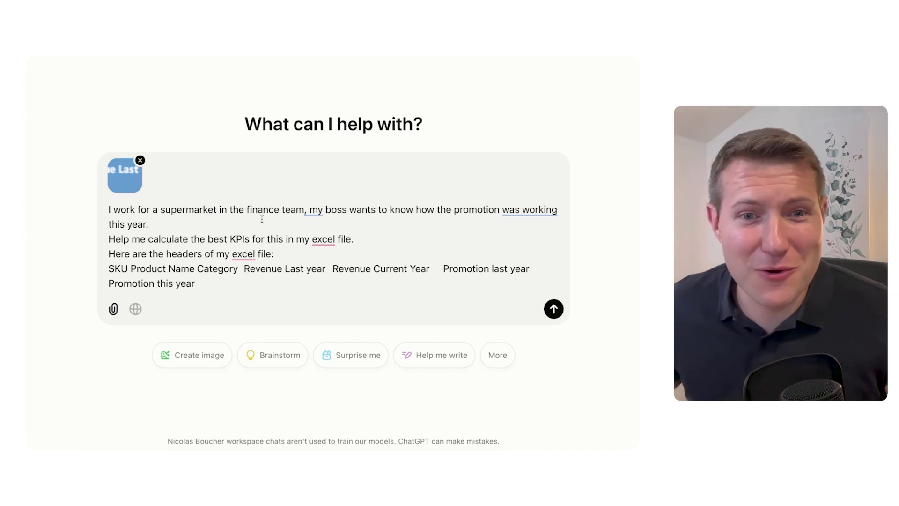
{"action": "left_click", "coordinate": [552, 309]}
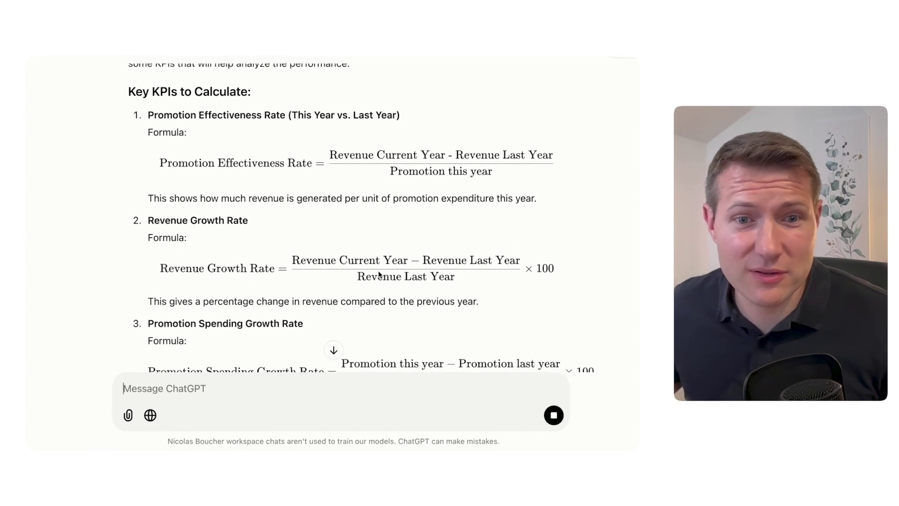
Read through the six KPIs and highlight the Incremental Revenue per Unit of Promotion heading
{"action": "scroll", "coordinate": [356, 227], "scroll_direction": "down", "scroll_amount": 5}
{"action": "scroll", "coordinate": [281, 173], "scroll_direction": "up", "scroll_amount": 10}
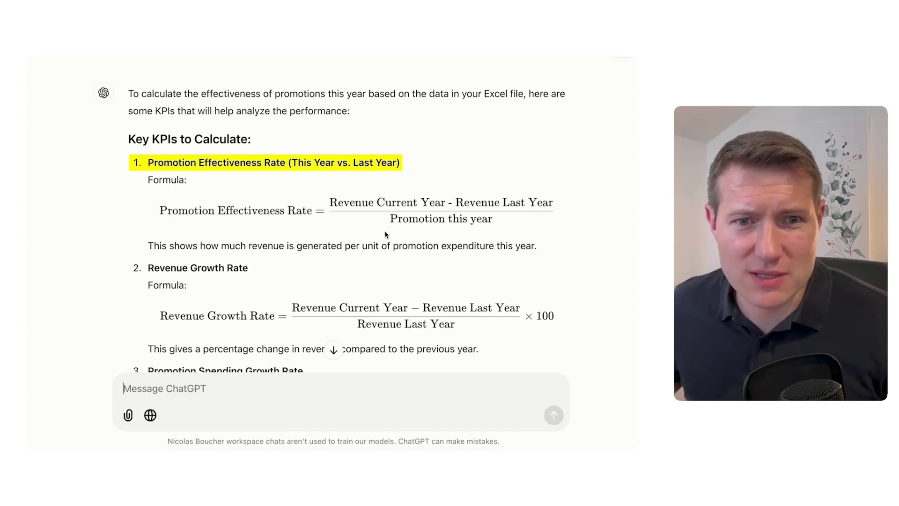
{"action": "scroll", "coordinate": [210, 216], "scroll_direction": "down", "scroll_amount": 1}
{"action": "scroll", "coordinate": [377, 233], "scroll_direction": "down", "scroll_amount": 2}
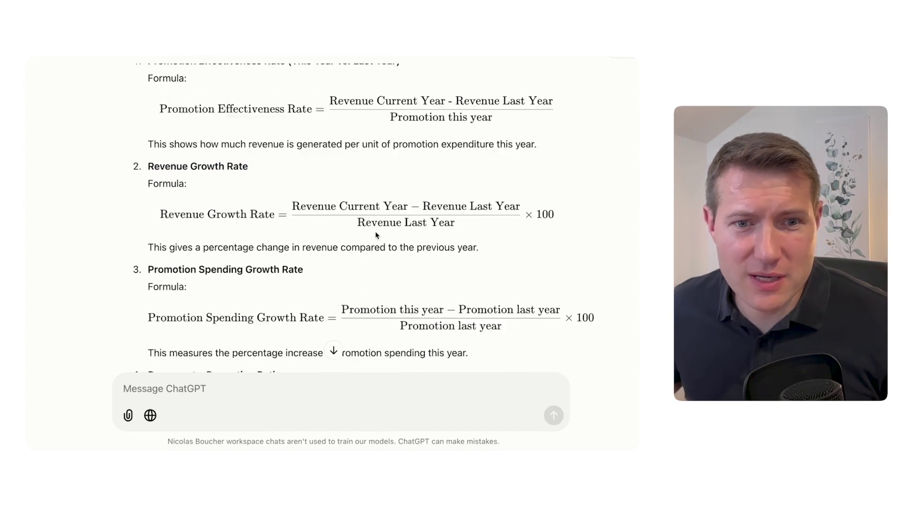
{"action": "scroll", "coordinate": [331, 230], "scroll_direction": "down", "scroll_amount": 2}
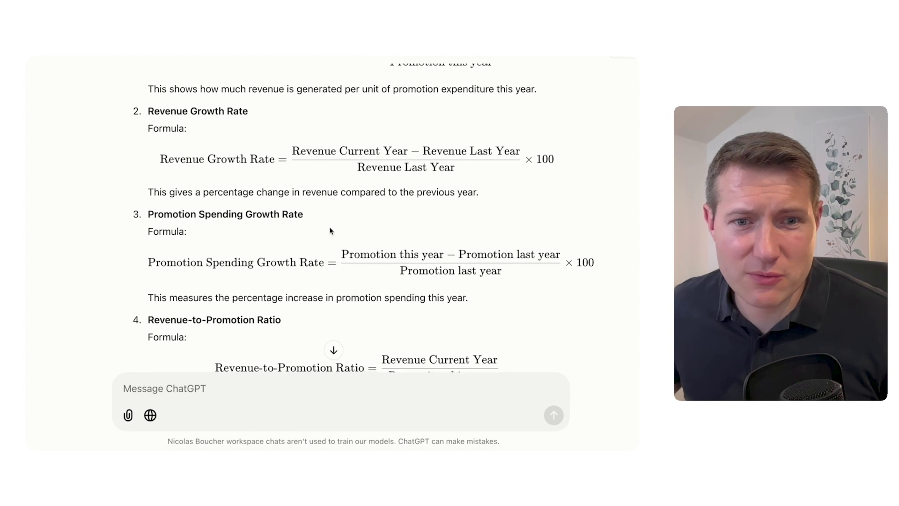
{"action": "scroll", "coordinate": [304, 233], "scroll_direction": "down", "scroll_amount": 2}
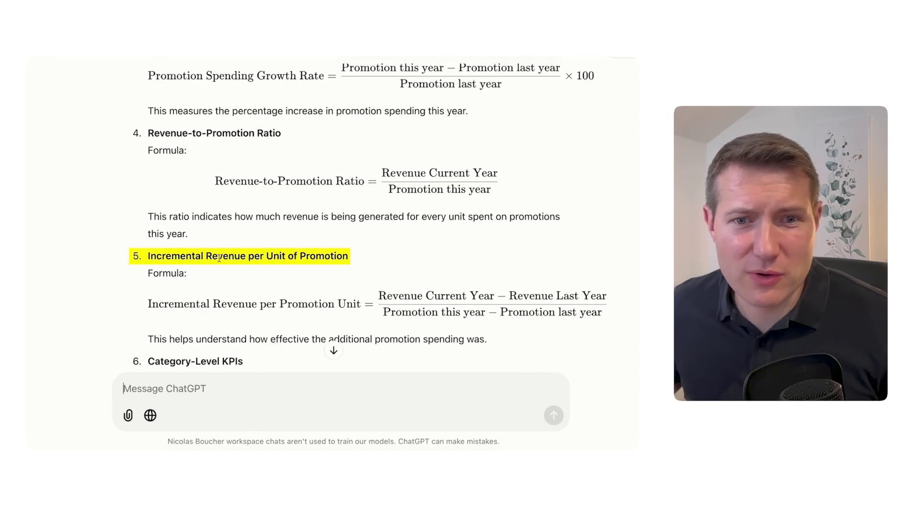
{"action": "scroll", "coordinate": [367, 255], "scroll_direction": "down", "scroll_amount": 2}
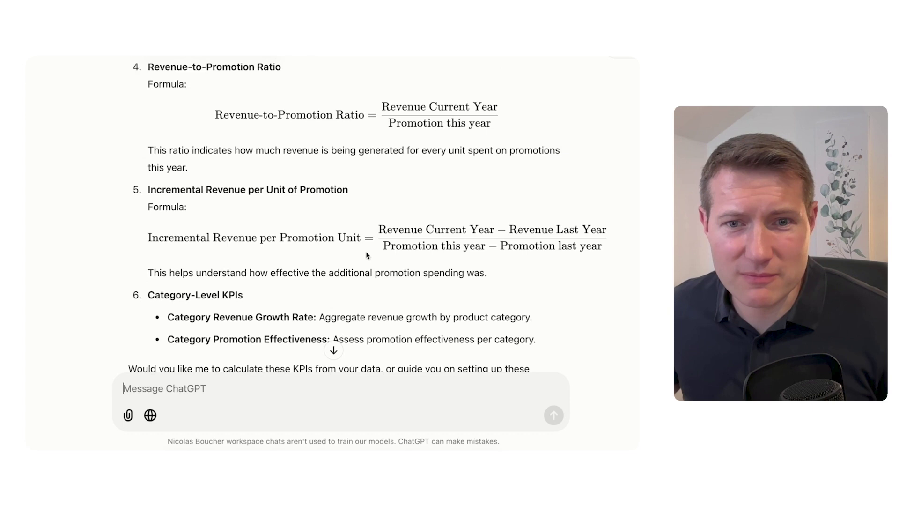
{"action": "scroll", "coordinate": [287, 196], "scroll_direction": "down", "scroll_amount": 2}
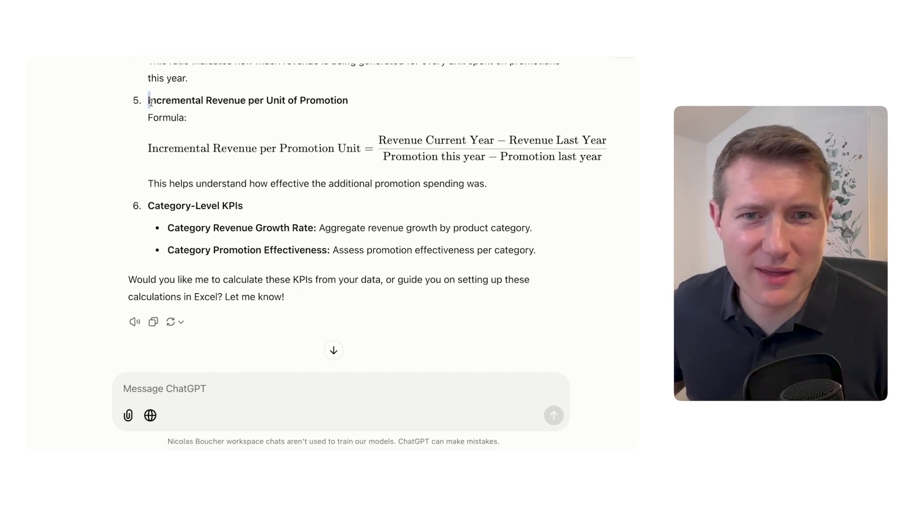
{"action": "left_click_drag", "start_coordinate": [150, 102], "coordinate": [361, 107]}
Ask 'How to do the kpi number 5 in my excel file' and read the H2 IF-formula steps
{"action": "left_click", "coordinate": [245, 388]}
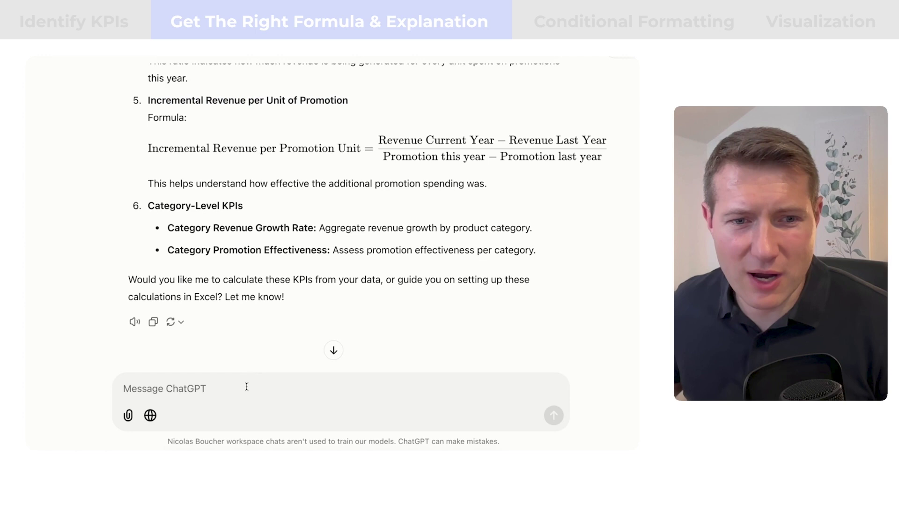
{"action": "type", "text": "How to do the kpi number 5 in my excel file"}
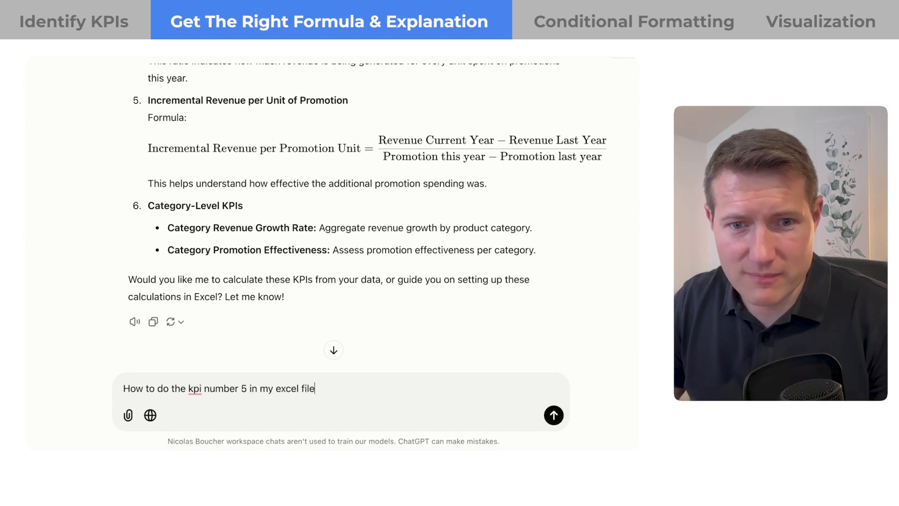
{"action": "key", "text": "Return"}
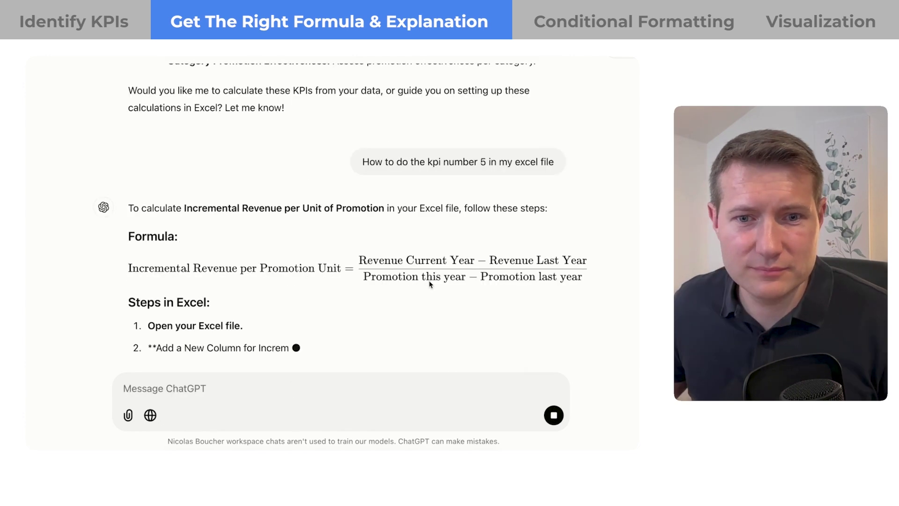
{"action": "scroll", "coordinate": [431, 284], "scroll_direction": "down", "scroll_amount": 4}
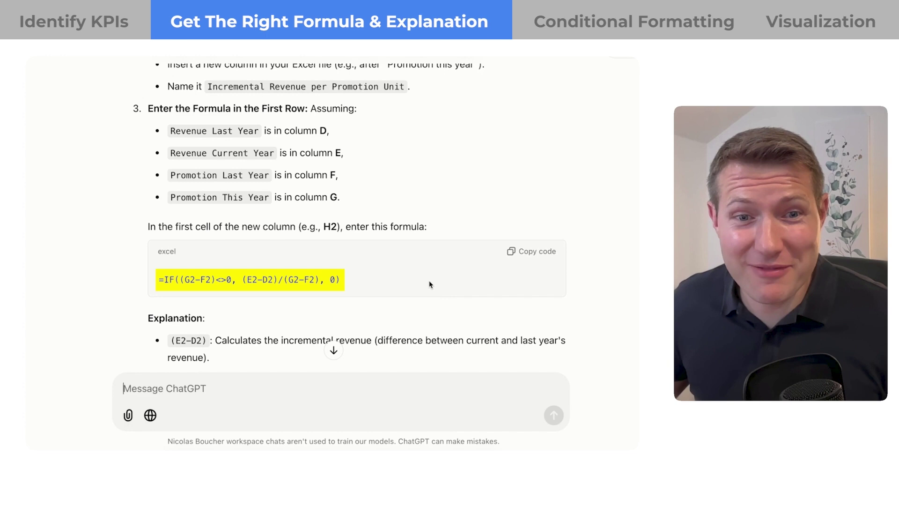
{"action": "scroll", "coordinate": [430, 284], "scroll_direction": "up", "scroll_amount": 5}
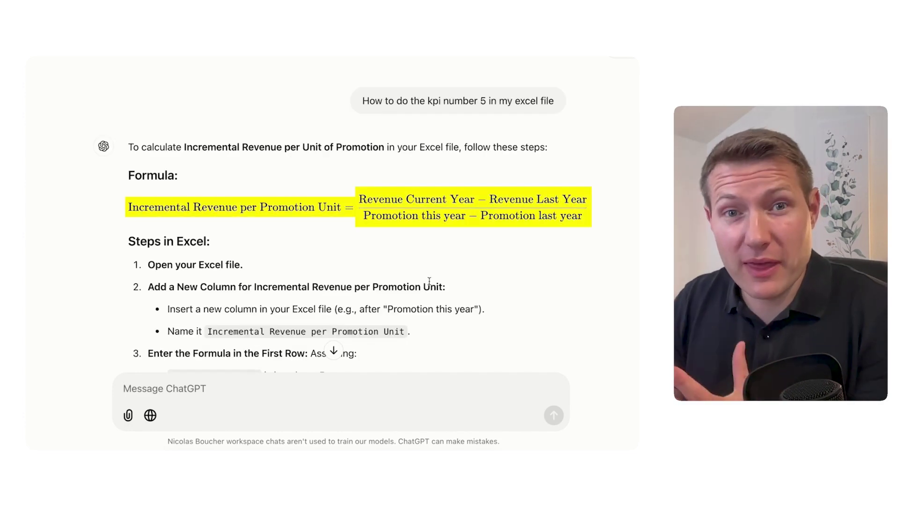
{"action": "scroll", "coordinate": [400, 196], "scroll_direction": "down", "scroll_amount": 1}
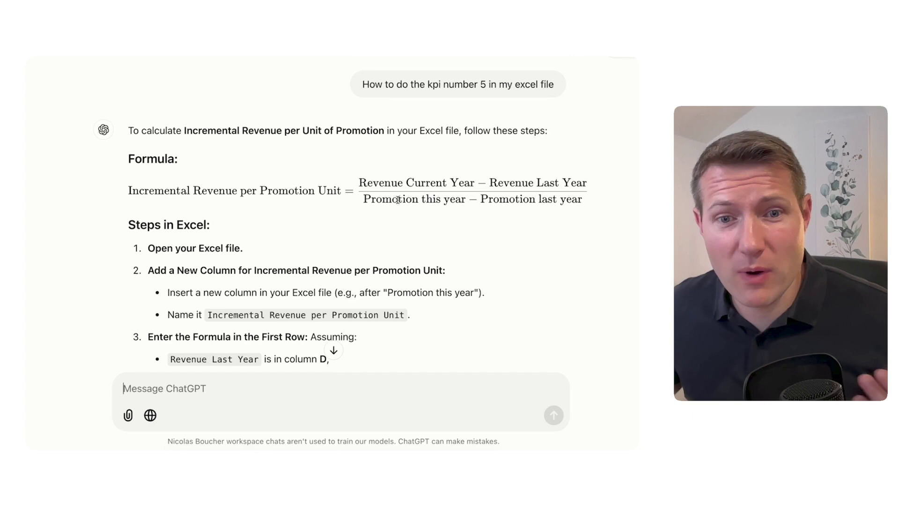
{"action": "scroll", "coordinate": [398, 202], "scroll_direction": "down", "scroll_amount": 5}
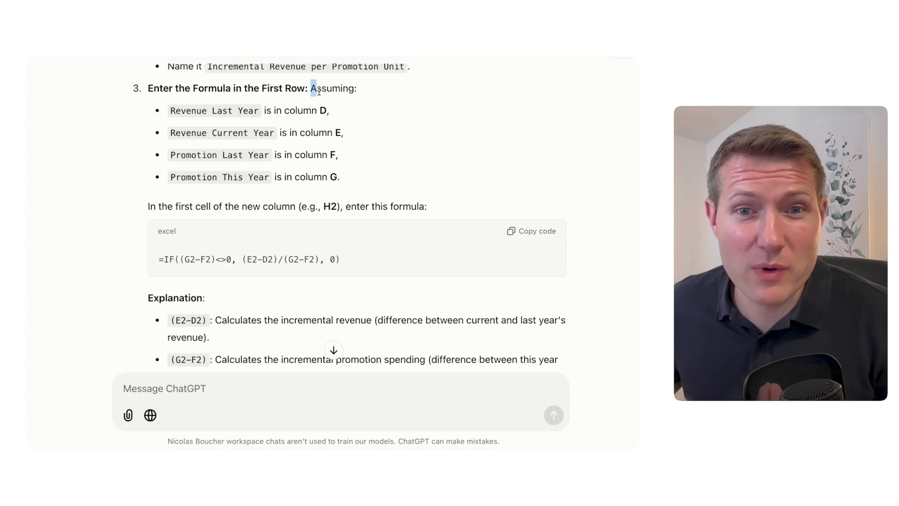
Copy ChatGPT's =IF((G2-F2)<>0, (E2-D2)/(G2-F2), 0) formula into Excel cell H2, giving 14.28571429
{"action": "left_click_drag", "start_coordinate": [318, 91], "coordinate": [345, 161]}
{"action": "left_click", "coordinate": [345, 162]}
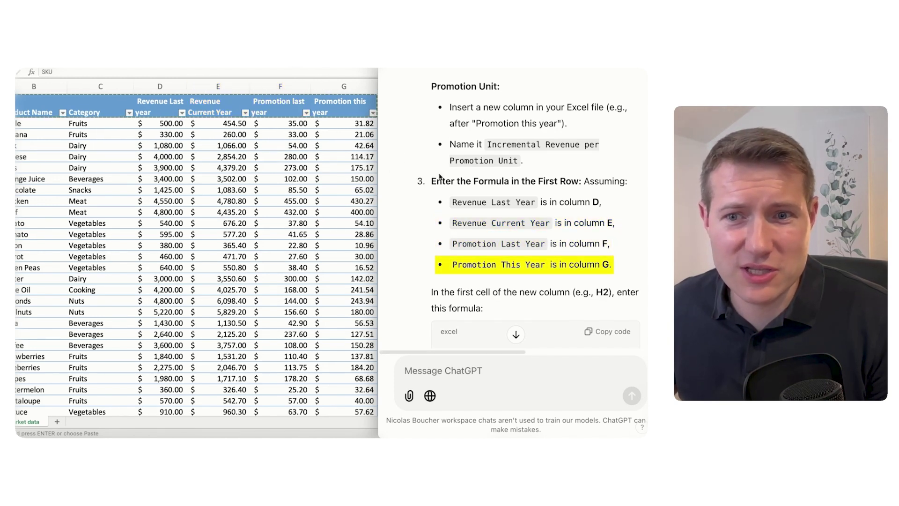
{"action": "scroll", "coordinate": [560, 238], "scroll_direction": "down", "scroll_amount": 3}
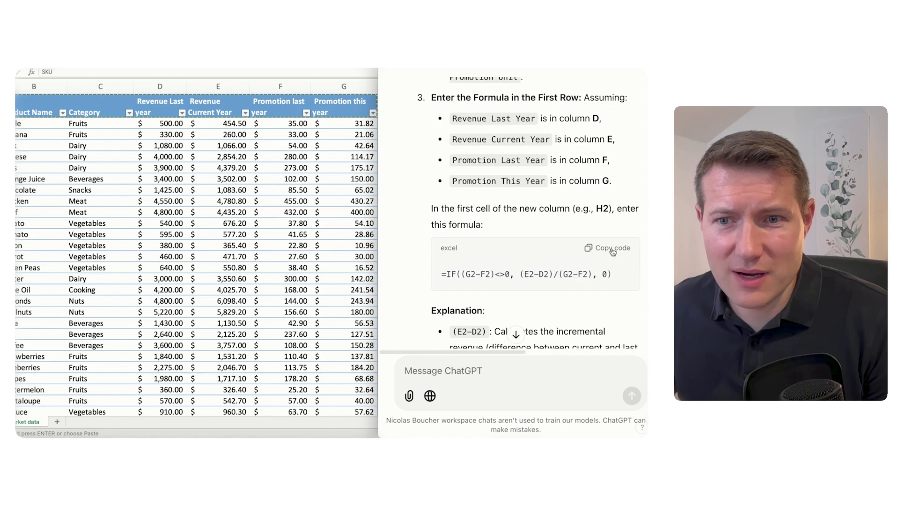
{"action": "left_click", "coordinate": [391, 123]}
{"action": "type", "text": "=IF((G2-F2)<>0, (E2-D2)/(G2-F2), 0)"}
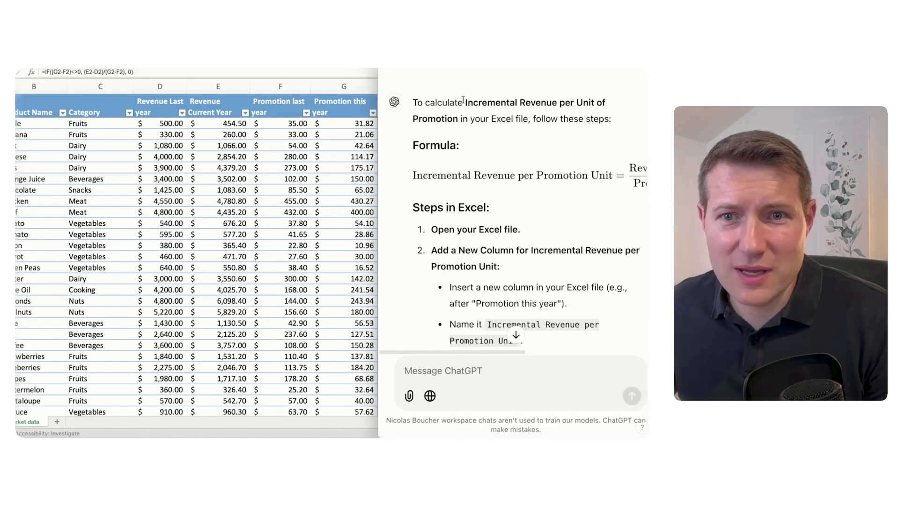
{"action": "left_click_drag", "start_coordinate": [476, 107], "coordinate": [475, 117]}
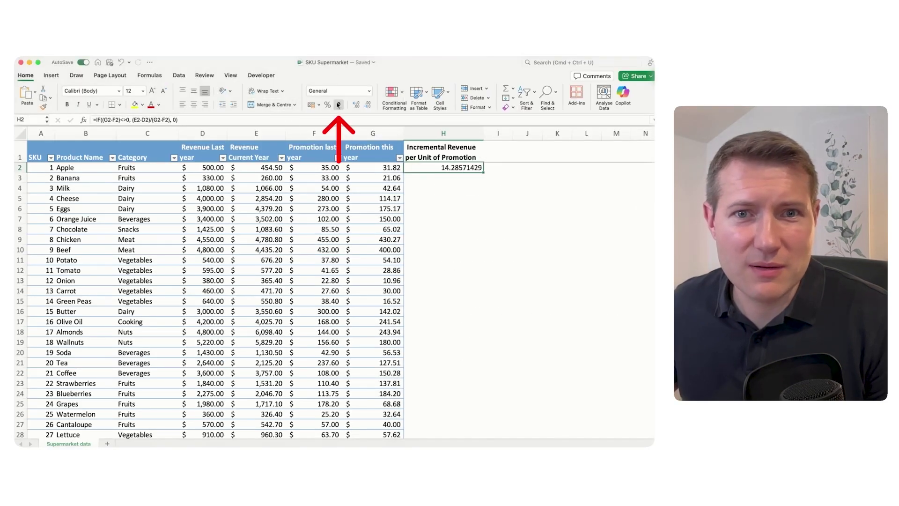
Show H2 at two decimals (14.29) and fill its formula down column H for every product
{"action": "left_click", "coordinate": [338, 105]}
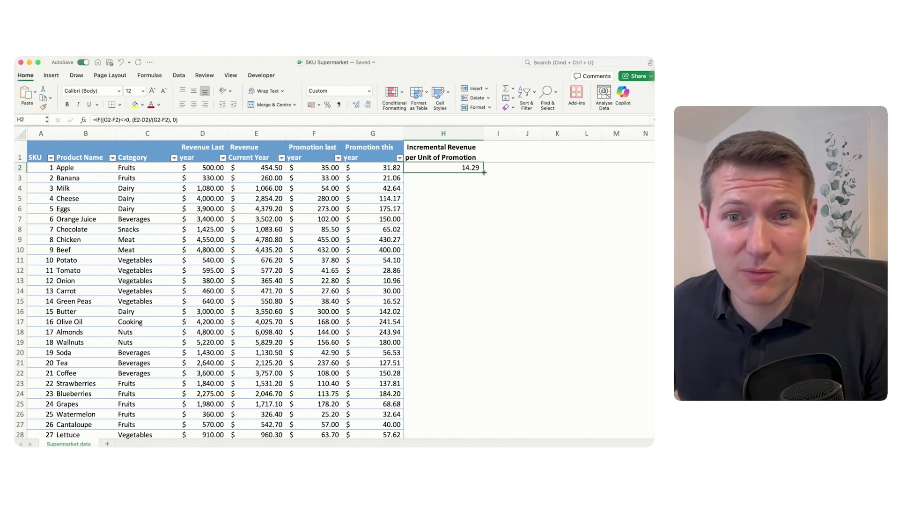
{"action": "double_click", "coordinate": [484, 172]}
{"action": "left_click", "coordinate": [475, 169]}
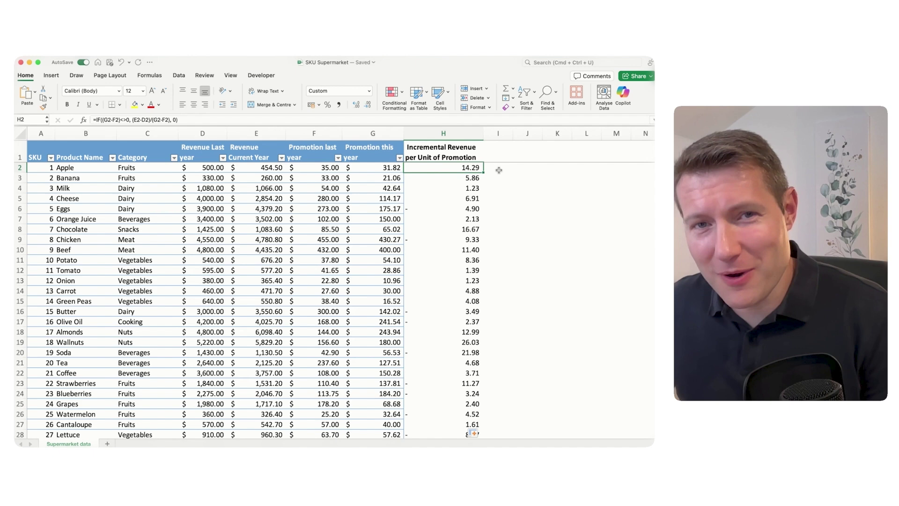
{"action": "key", "text": "super+Tab"}
Ask ChatGPT how to explain this KPI to your boss and colleagues
{"action": "scroll", "coordinate": [394, 257], "scroll_direction": "down", "scroll_amount": 3}
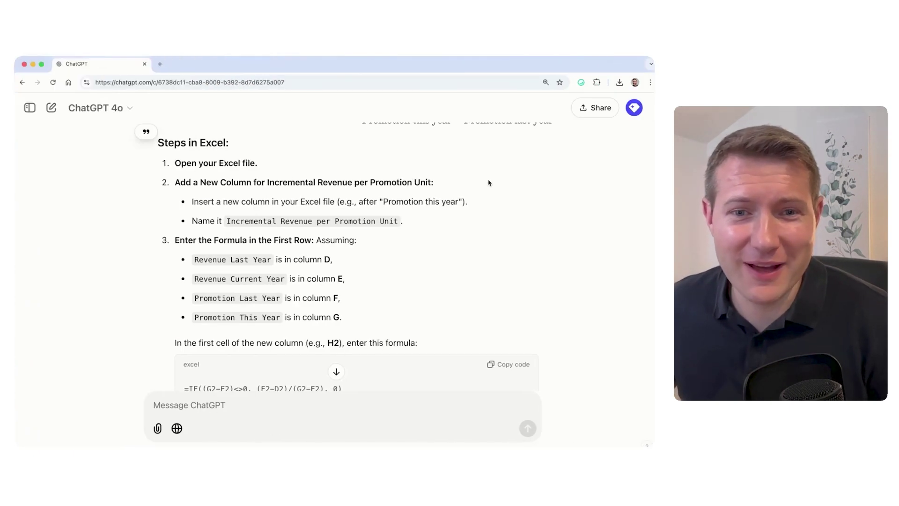
{"action": "scroll", "coordinate": [419, 236], "scroll_direction": "down", "scroll_amount": 5}
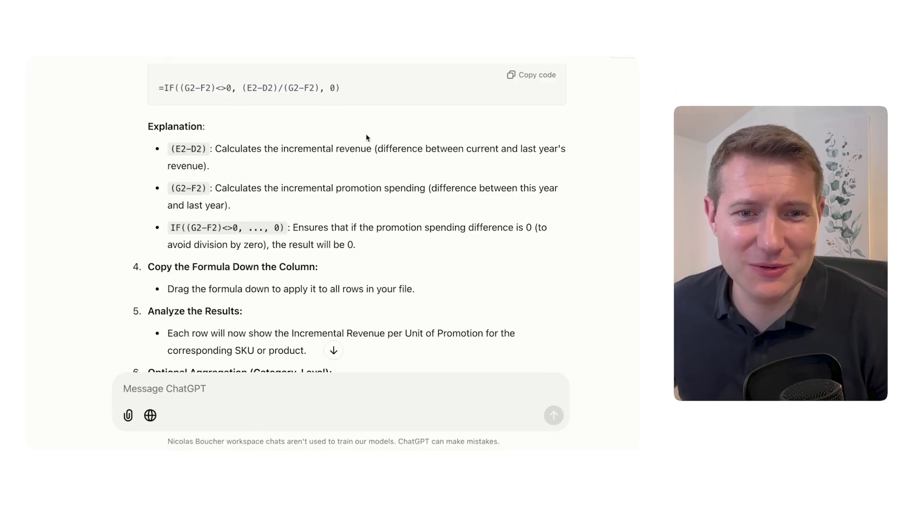
{"action": "scroll", "coordinate": [328, 211], "scroll_direction": "down", "scroll_amount": 3}
{"action": "left_click", "coordinate": [237, 385]}
{"action": "type", "text": "How can i explain this kpi to my boss and my colleagues"}
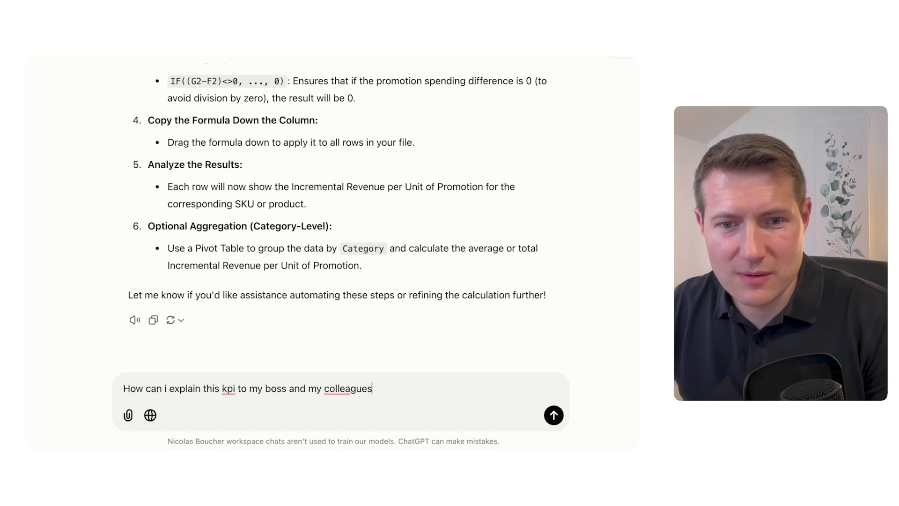
{"action": "key", "text": "Return"}
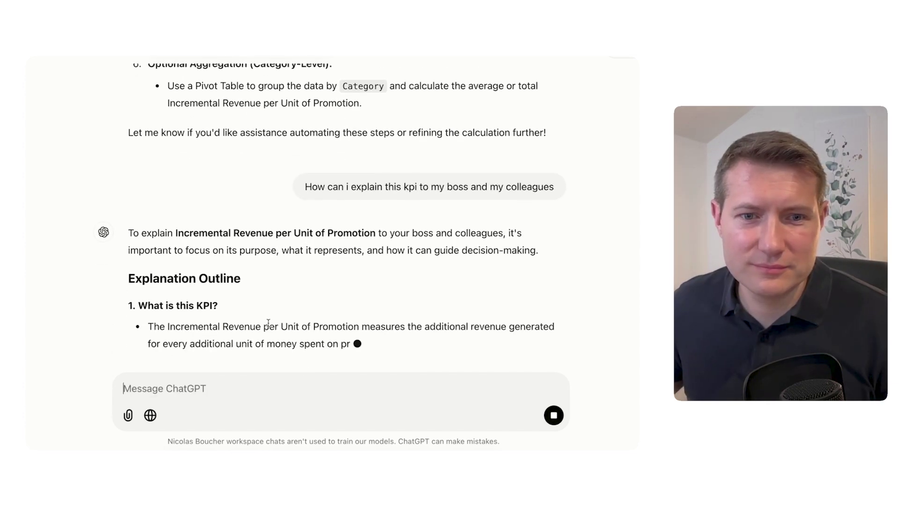
Review the KPI explanation outline, then select the Incremental Revenue header in H1
{"action": "scroll", "coordinate": [296, 318], "scroll_direction": "down", "scroll_amount": 3}
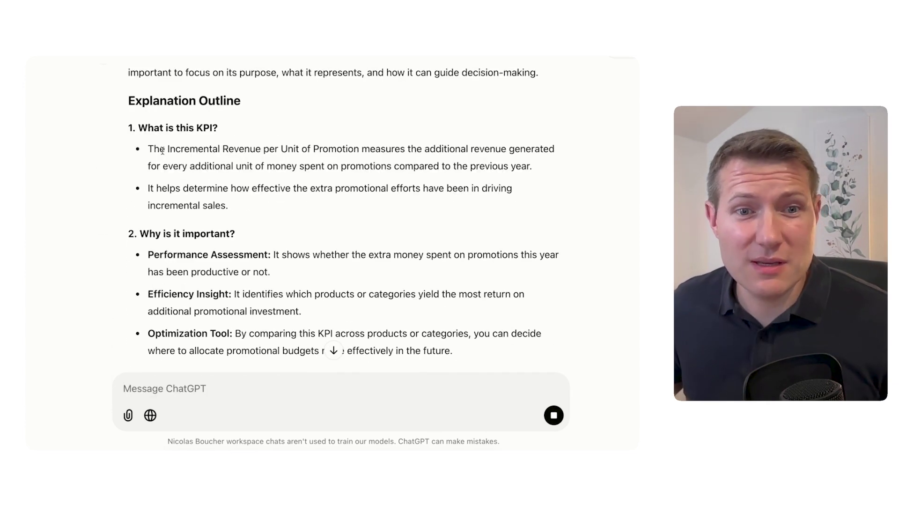
{"action": "left_click_drag", "start_coordinate": [150, 149], "coordinate": [544, 166]}
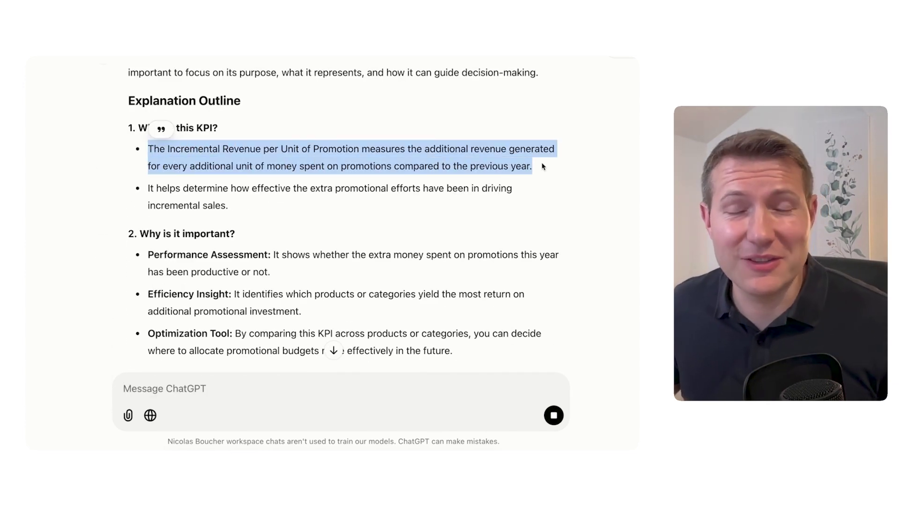
{"action": "left_click", "coordinate": [472, 162]}
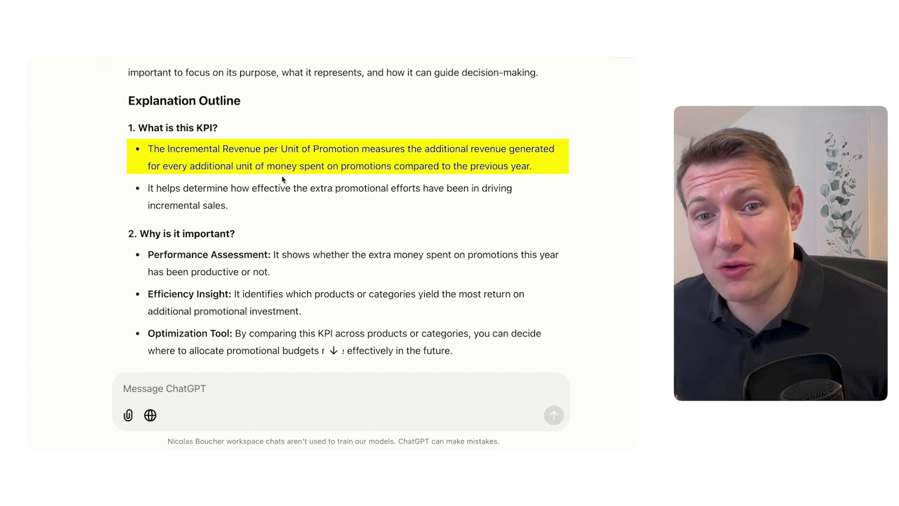
{"action": "scroll", "coordinate": [285, 164], "scroll_direction": "down", "scroll_amount": 7}
{"action": "scroll", "coordinate": [318, 199], "scroll_direction": "down", "scroll_amount": 12}
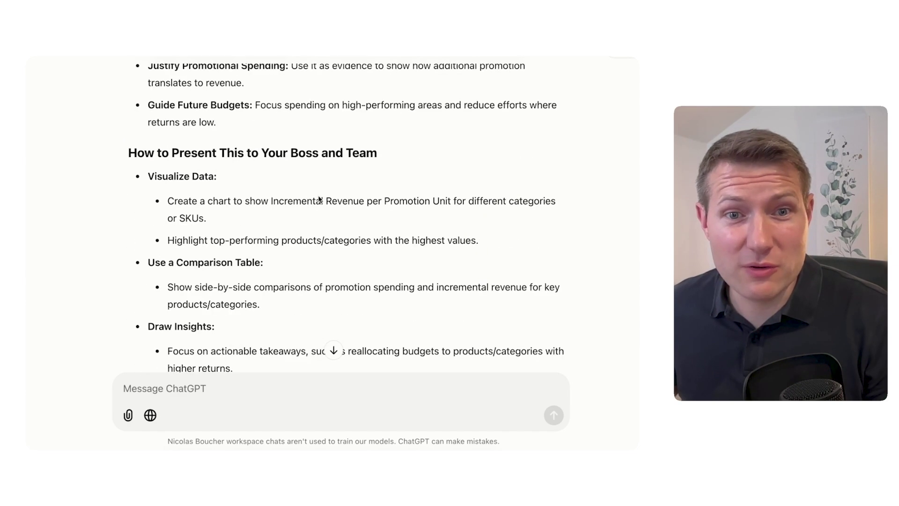
{"action": "scroll", "coordinate": [271, 163], "scroll_direction": "up", "scroll_amount": 1}
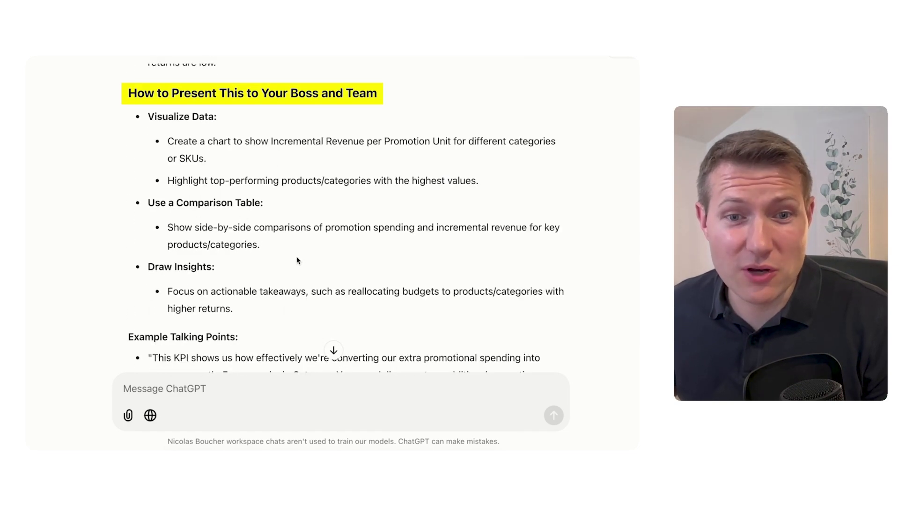
{"action": "scroll", "coordinate": [296, 257], "scroll_direction": "down", "scroll_amount": 3}
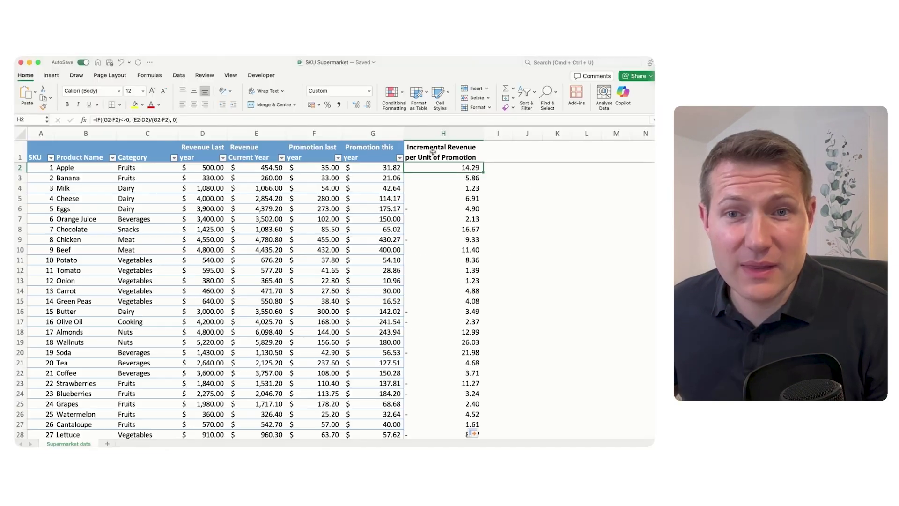
{"action": "left_click", "coordinate": [437, 153]}
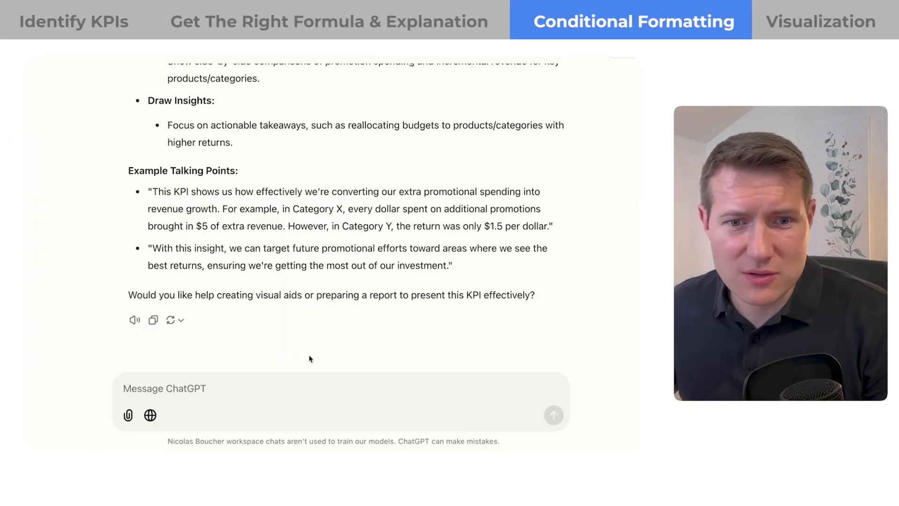
Ask 'How to highlight the good ones from the bad ones in my excel file' and review the conditional-formatting answer
{"action": "left_click", "coordinate": [291, 386]}
{"action": "type", "text": "How to highlight"}
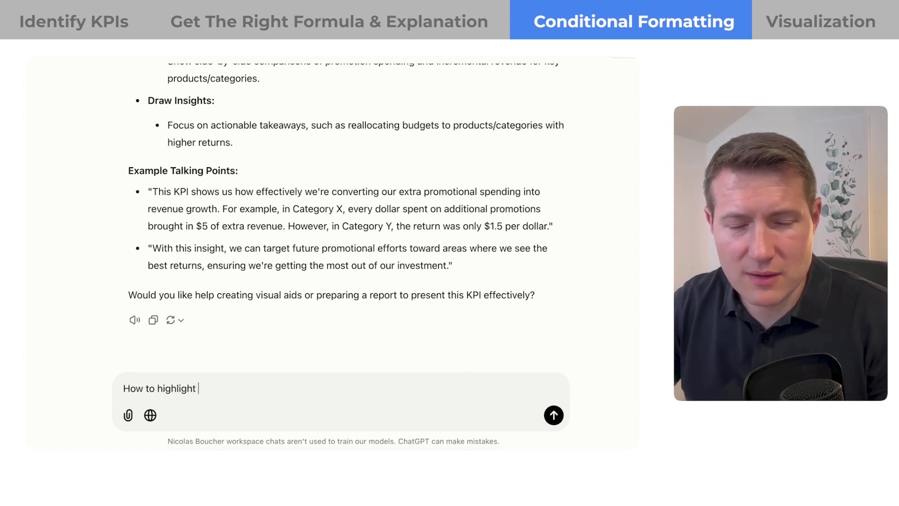
{"action": "type", "text": " the good ones from "}
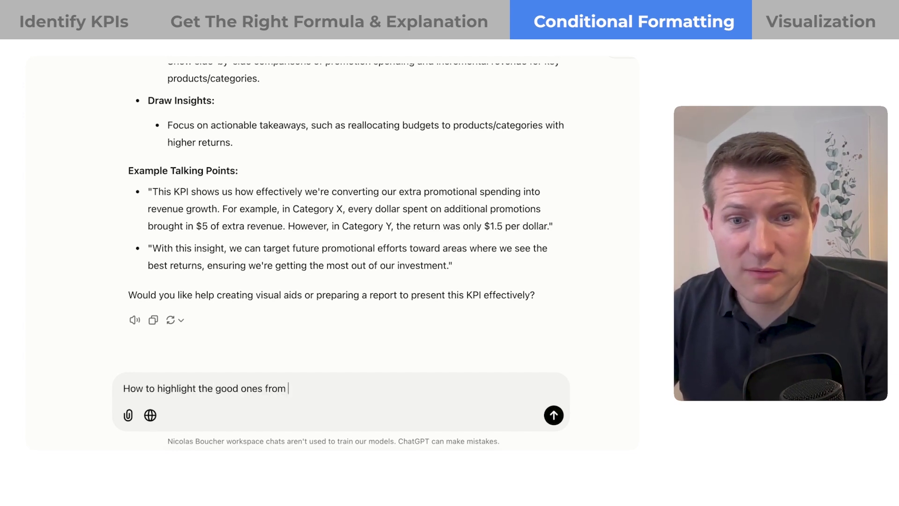
{"action": "type", "text": "the bad ones"}
{"action": "key", "text": "BackSpace"}
{"action": "type", "text": "d ones"}
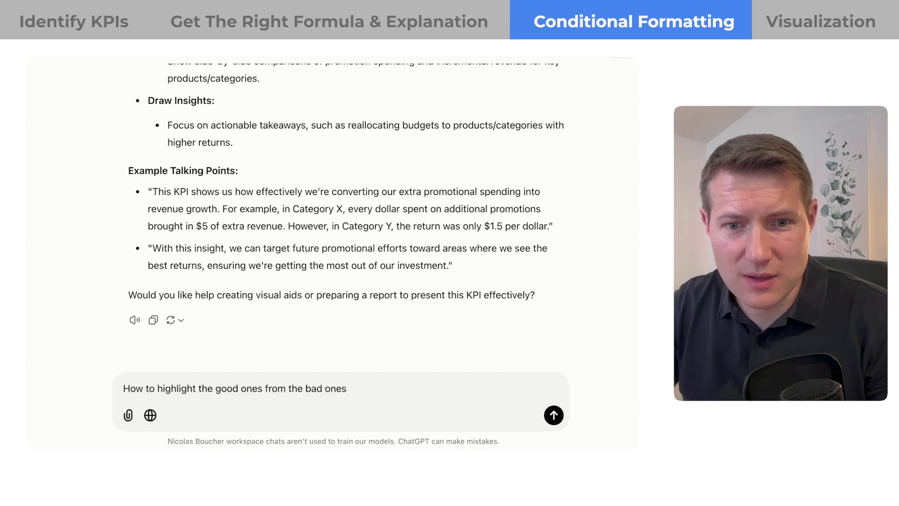
{"action": "type", "text": " in my excel file"}
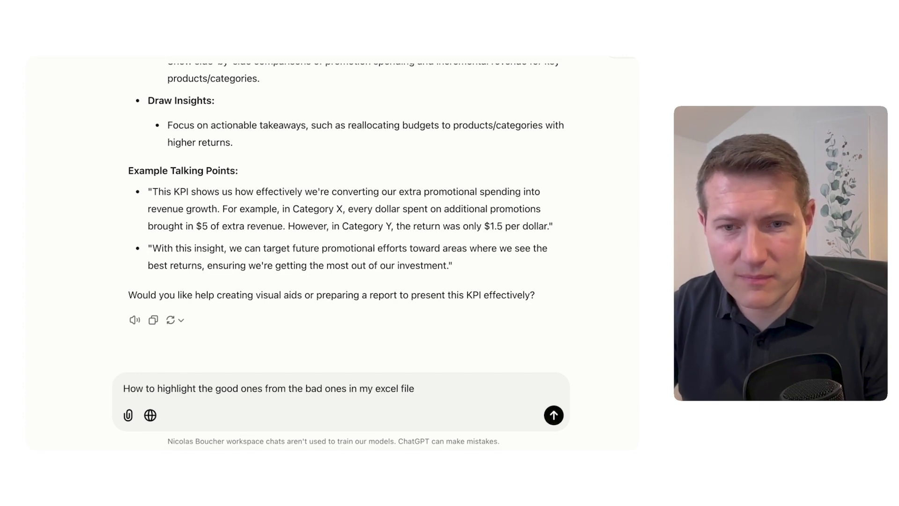
{"action": "key", "text": "Return"}
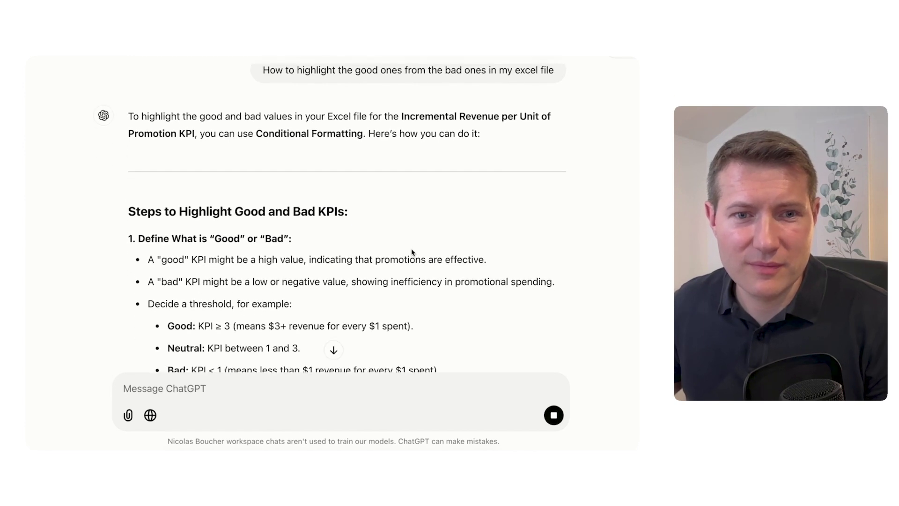
{"action": "scroll", "coordinate": [331, 210], "scroll_direction": "up", "scroll_amount": 2}
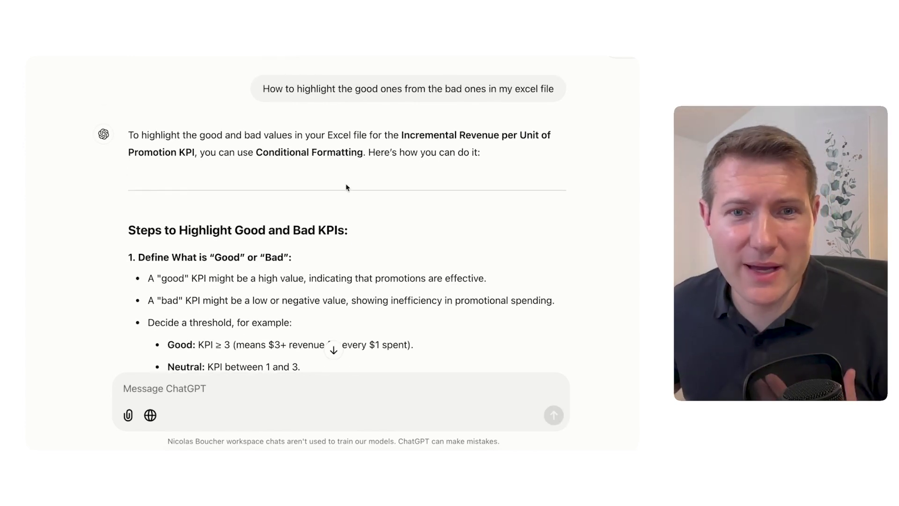
{"action": "scroll", "coordinate": [331, 182], "scroll_direction": "down", "scroll_amount": 3}
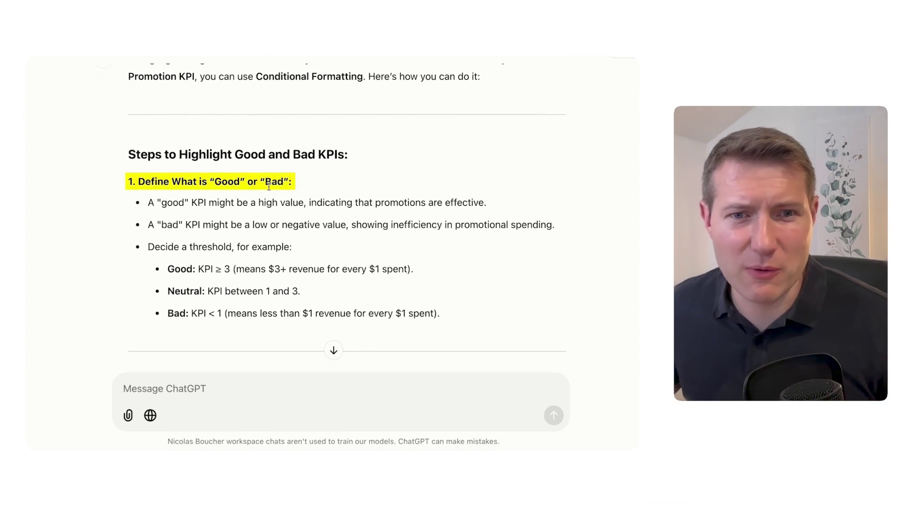
{"action": "scroll", "coordinate": [208, 179], "scroll_direction": "down", "scroll_amount": 5}
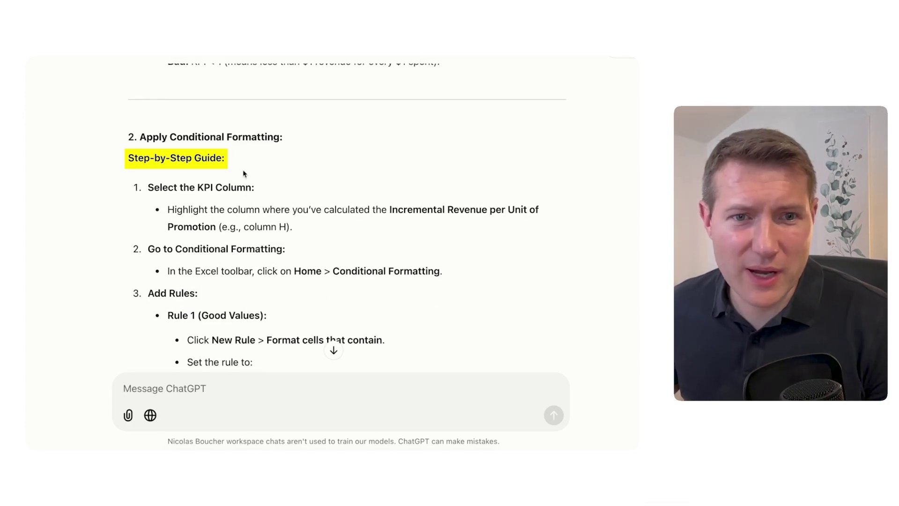
{"action": "scroll", "coordinate": [244, 174], "scroll_direction": "down", "scroll_amount": 3}
{"action": "scroll", "coordinate": [277, 109], "scroll_direction": "up", "scroll_amount": 1}
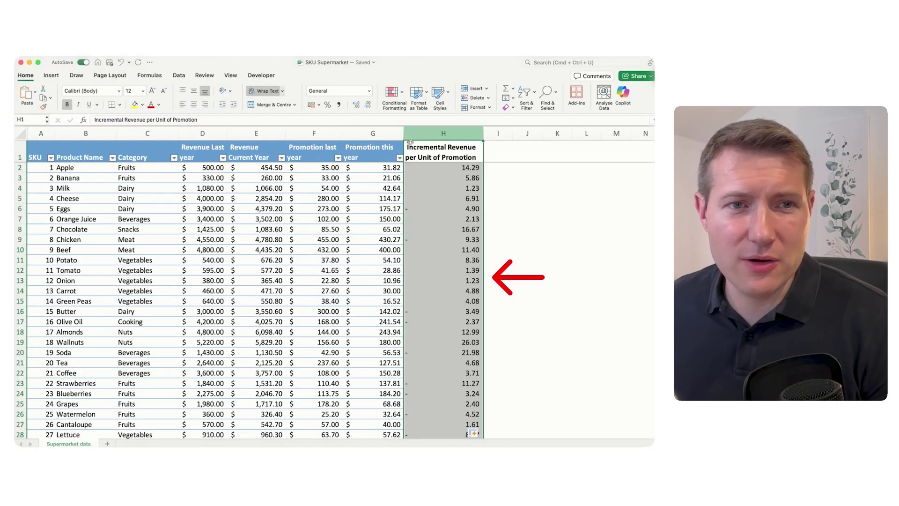
Show the Conditional Formatting Colour Scales gallery for the KPI values in column H
{"action": "left_click", "coordinate": [402, 95]}
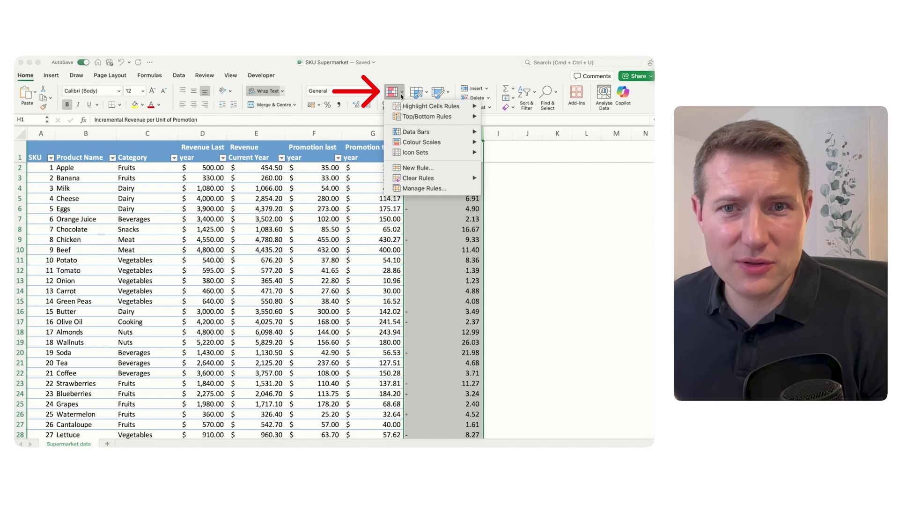
{"action": "mouse_move", "coordinate": [418, 108]}
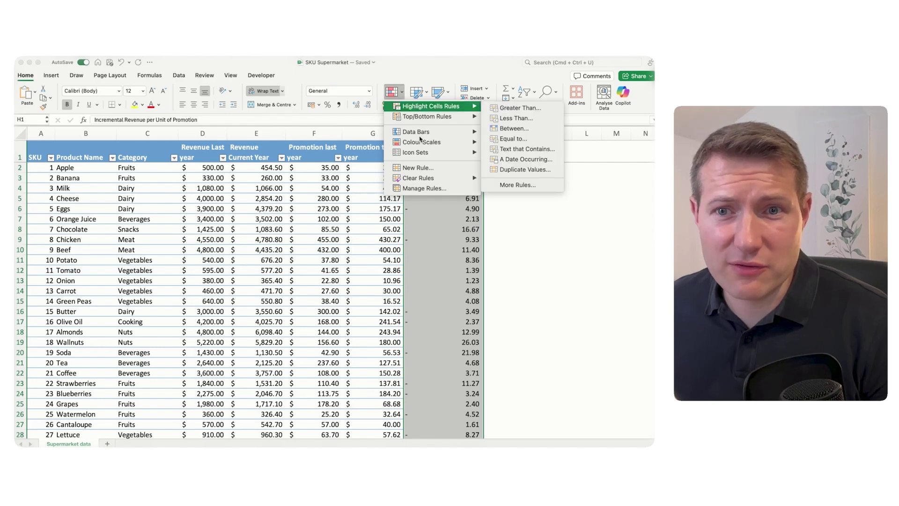
{"action": "mouse_move", "coordinate": [421, 145]}
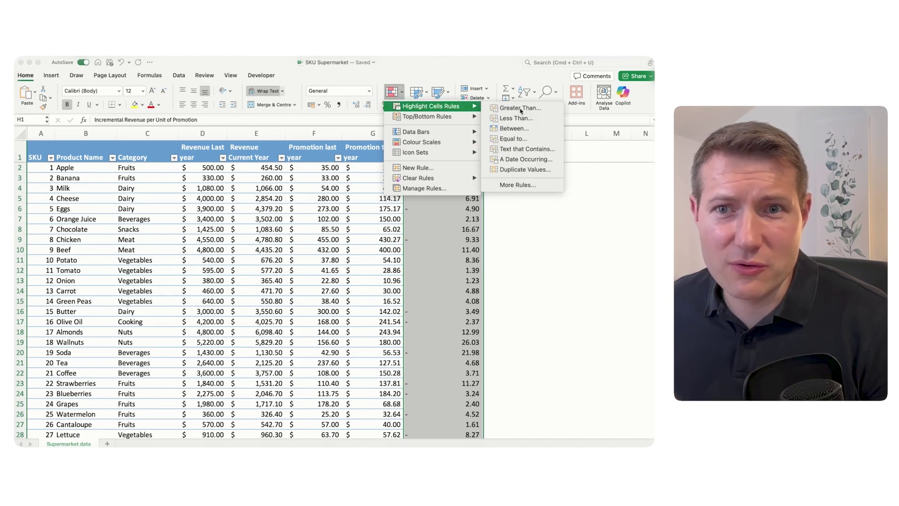
{"action": "mouse_move", "coordinate": [452, 132]}
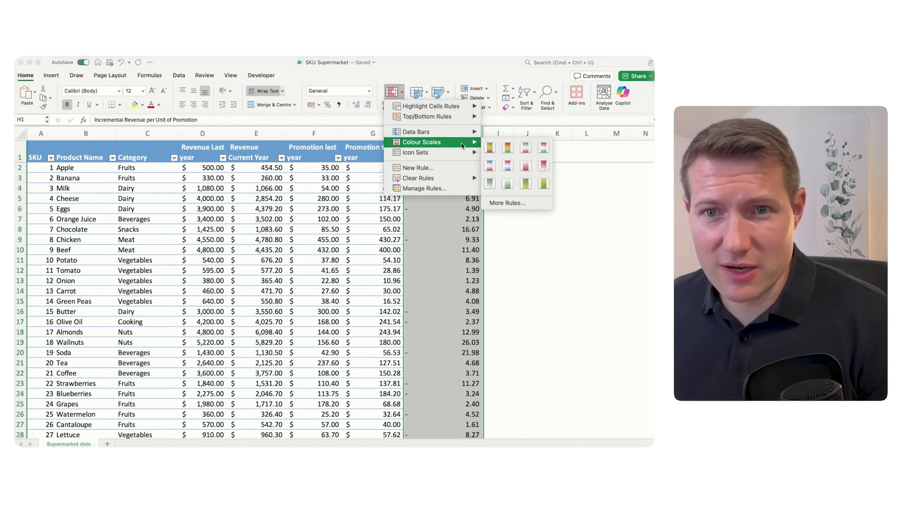
{"action": "left_click", "coordinate": [493, 170]}
{"action": "left_click", "coordinate": [444, 188]}
{"action": "scroll", "coordinate": [447, 293], "scroll_direction": "down", "scroll_amount": 10}
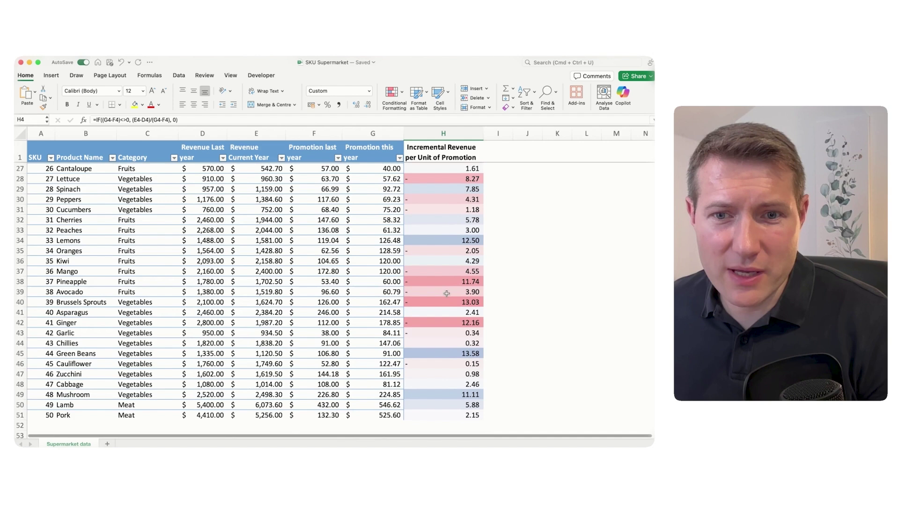
{"action": "scroll", "coordinate": [447, 293], "scroll_direction": "up", "scroll_amount": 10}
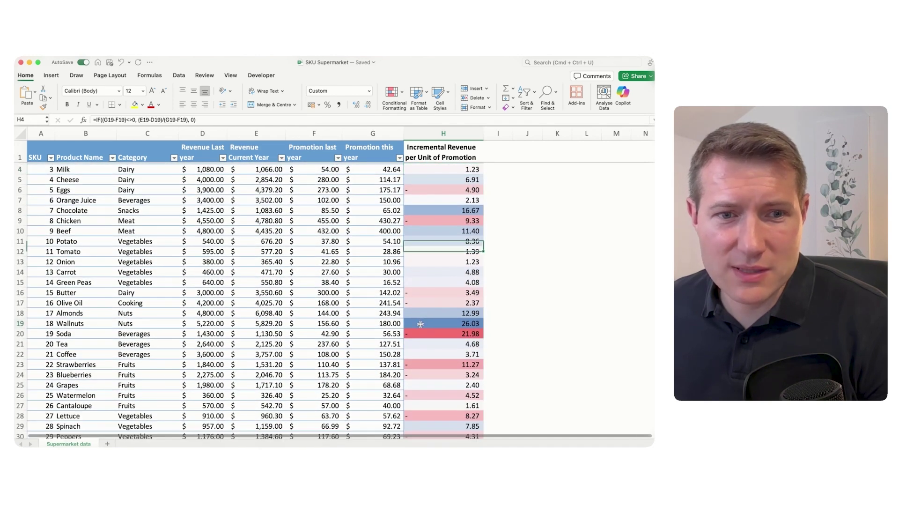
{"action": "left_click", "coordinate": [420, 324]}
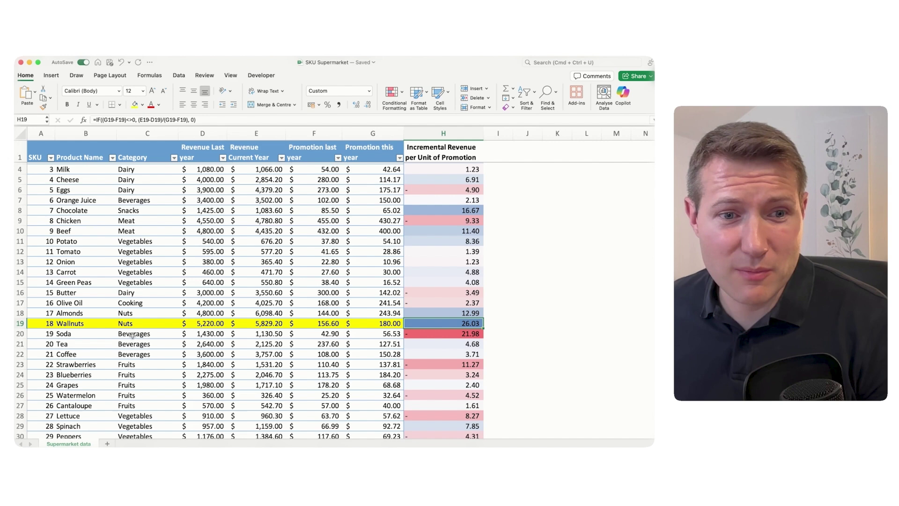
{"action": "left_click", "coordinate": [472, 334]}
{"action": "scroll", "coordinate": [468, 323], "scroll_direction": "up", "scroll_amount": 2}
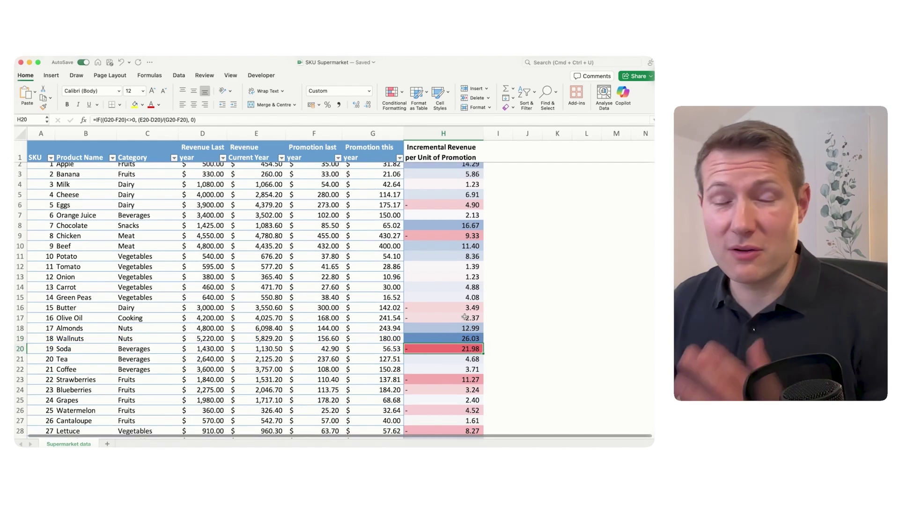
{"action": "scroll", "coordinate": [465, 298], "scroll_direction": "down", "scroll_amount": 13}
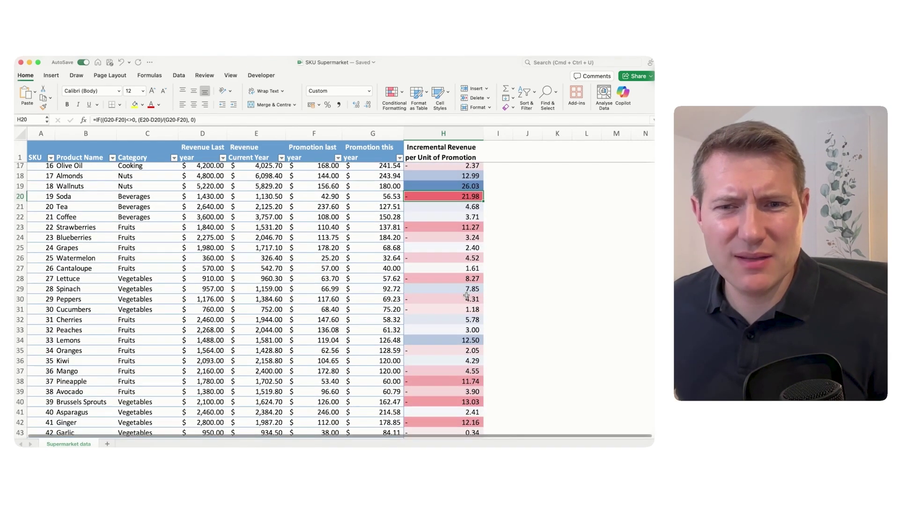
{"action": "scroll", "coordinate": [451, 319], "scroll_direction": "up", "scroll_amount": 12}
{"action": "scroll", "coordinate": [447, 317], "scroll_direction": "down", "scroll_amount": 12}
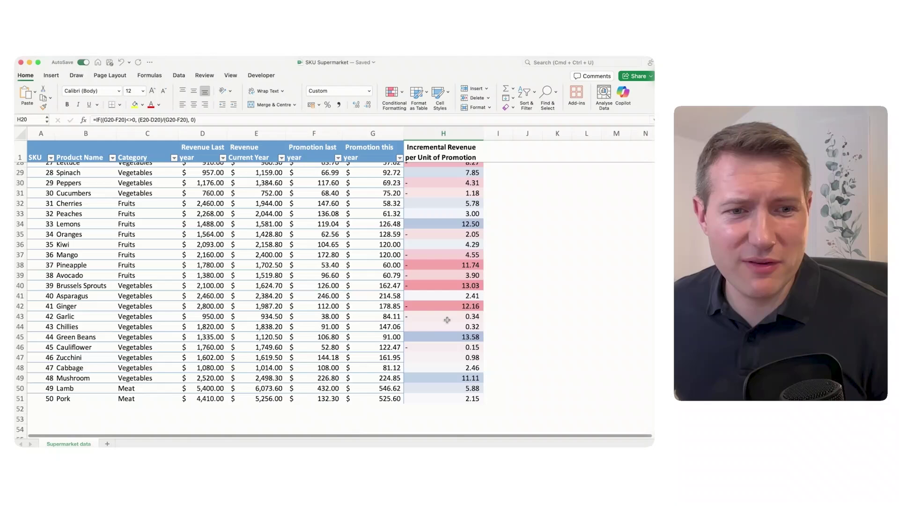
{"action": "scroll", "coordinate": [352, 313], "scroll_direction": "up", "scroll_amount": 9}
{"action": "scroll", "coordinate": [352, 312], "scroll_direction": "up", "scroll_amount": 17}
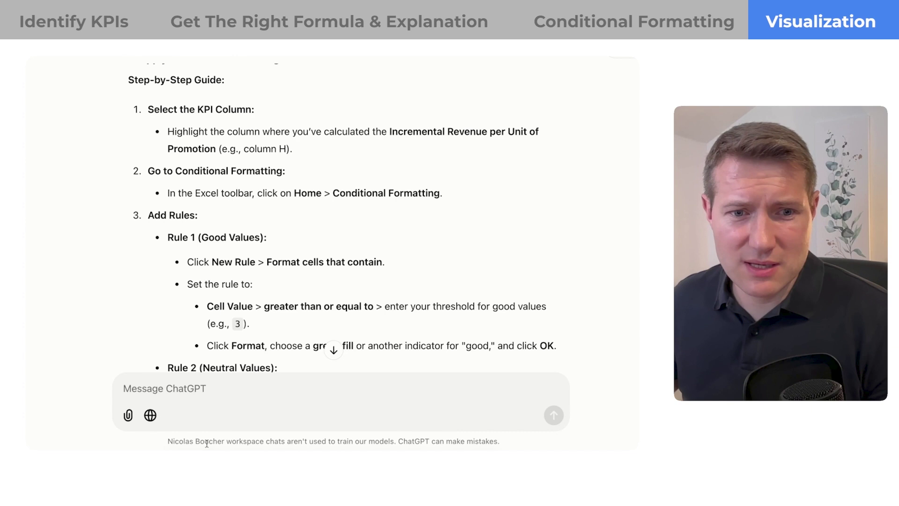
Ask which graph can represent this KPI for 50 SKUs and highlight the scatter plot recommendation
{"action": "type", "text": "Which graph can i use to repr"}
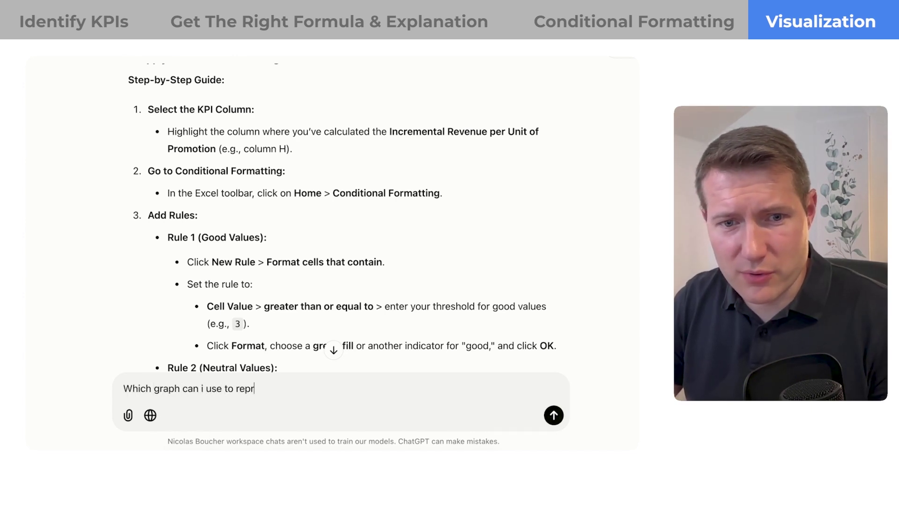
{"action": "type", "text": "esent this "}
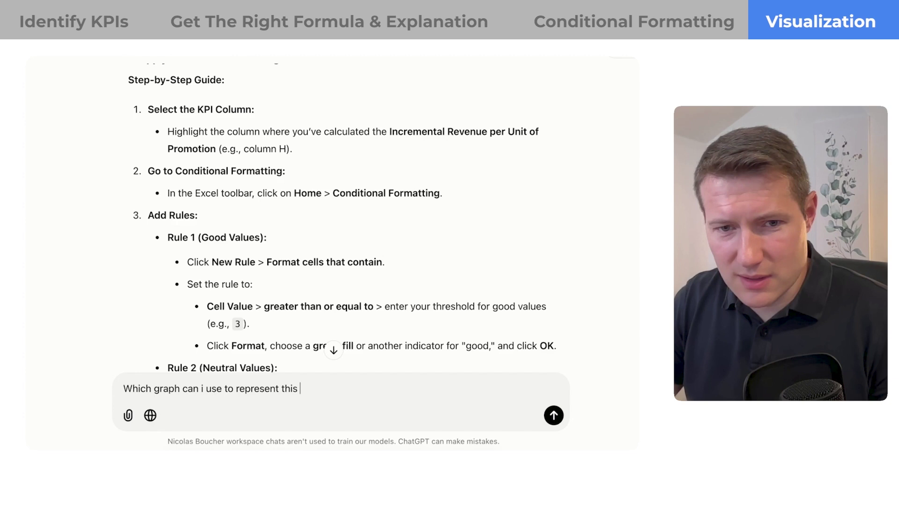
{"action": "type", "text": "kpi for my"}
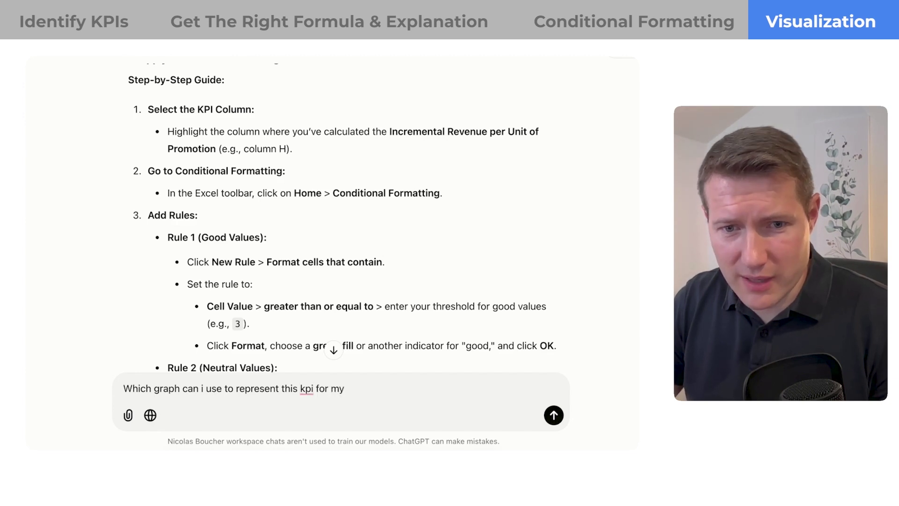
{"action": "type", "text": " 50 skus"}
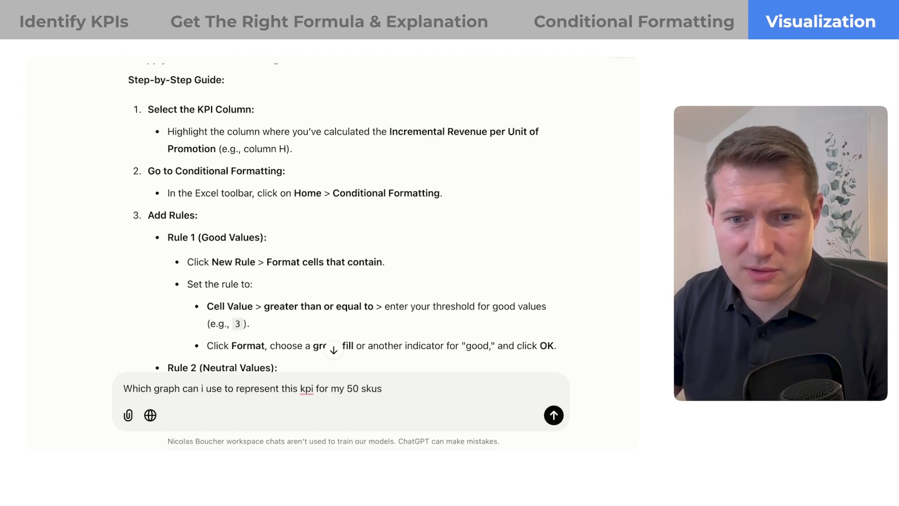
{"action": "key", "text": "Return"}
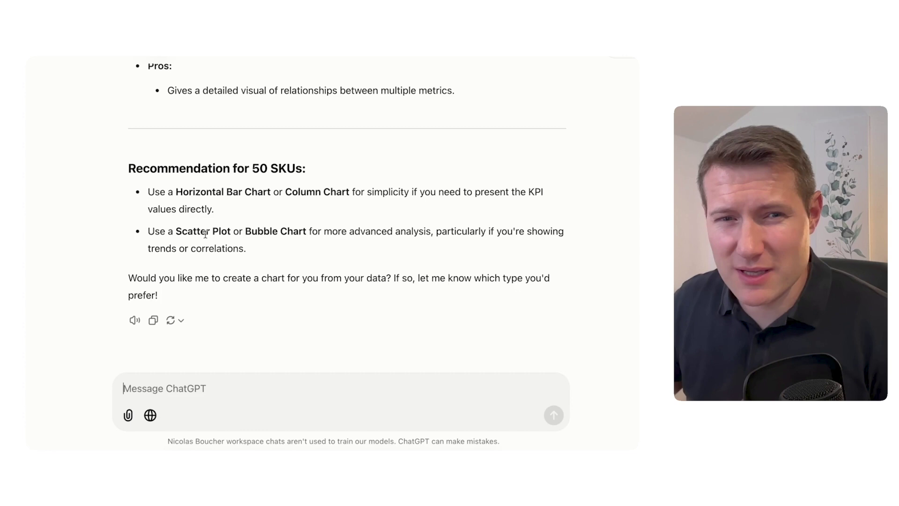
{"action": "scroll", "coordinate": [187, 151], "scroll_direction": "up", "scroll_amount": 10}
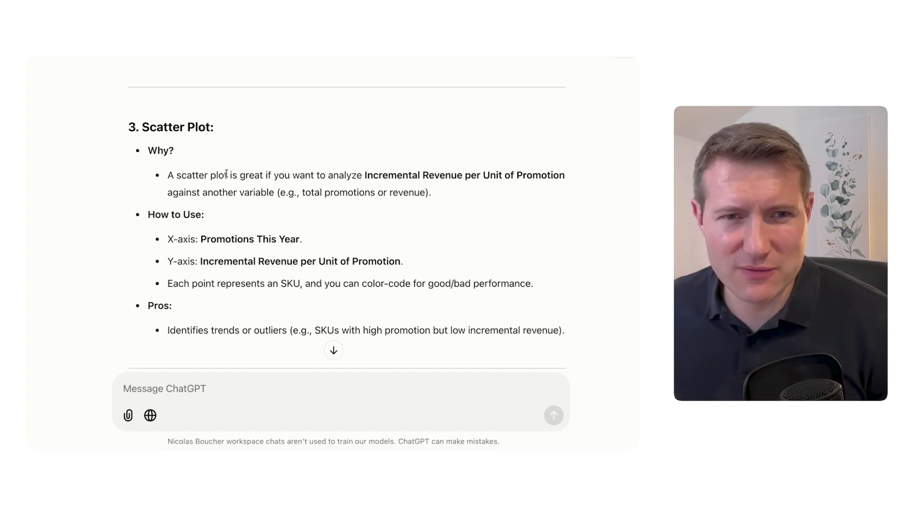
{"action": "left_click_drag", "start_coordinate": [143, 127], "coordinate": [557, 338]}
Ask ChatGPT how to make the scatter plot in Excel and read Steps 1 and 2 of its reply
{"action": "left_click", "coordinate": [506, 292]}
{"action": "left_click", "coordinate": [218, 385]}
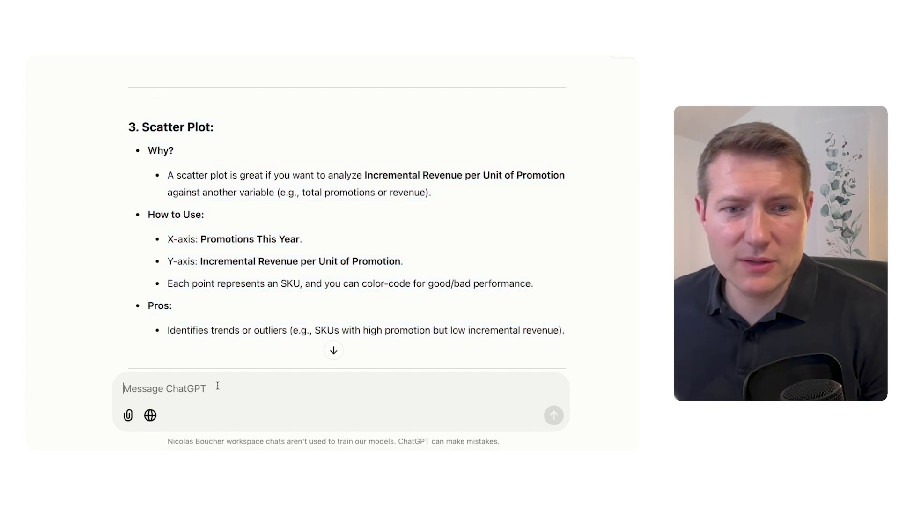
{"action": "type", "text": "How to "}
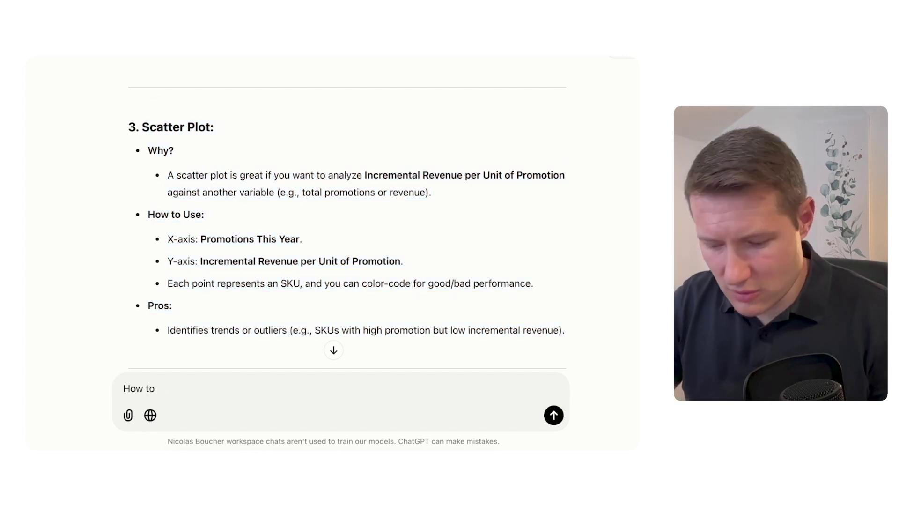
{"action": "type", "text": "do the scatter pl"}
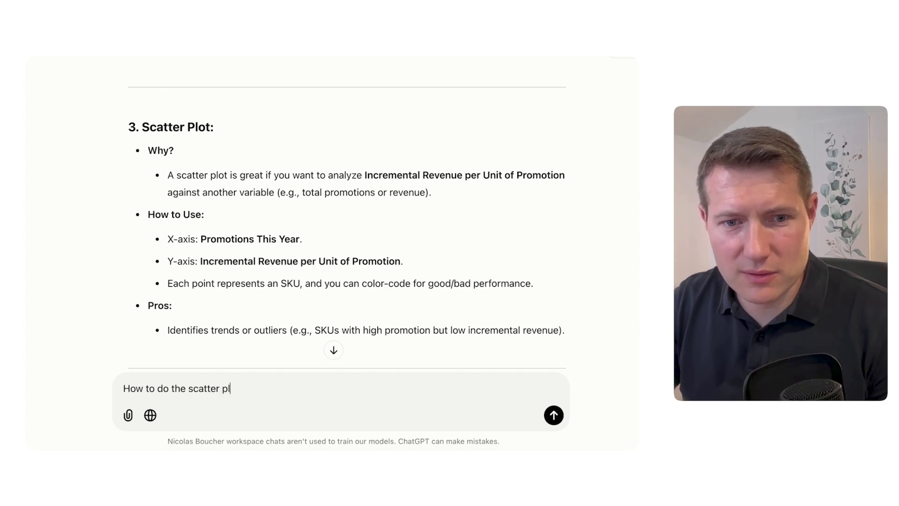
{"action": "type", "text": "ot in my excel file"}
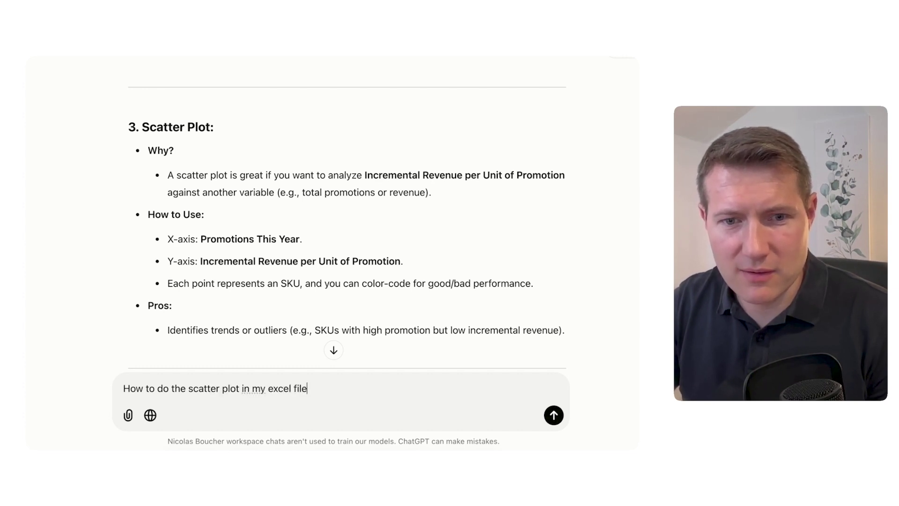
{"action": "key", "text": "Return"}
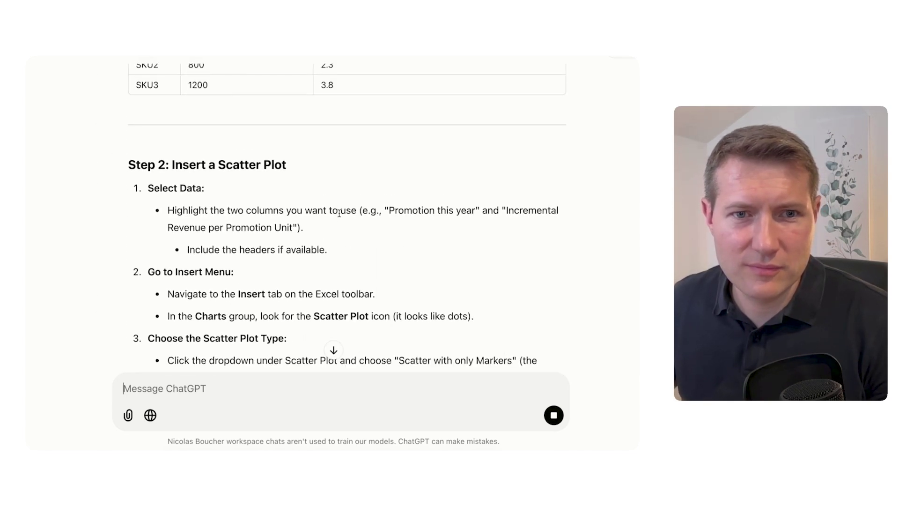
{"action": "scroll", "coordinate": [213, 181], "scroll_direction": "up", "scroll_amount": 5}
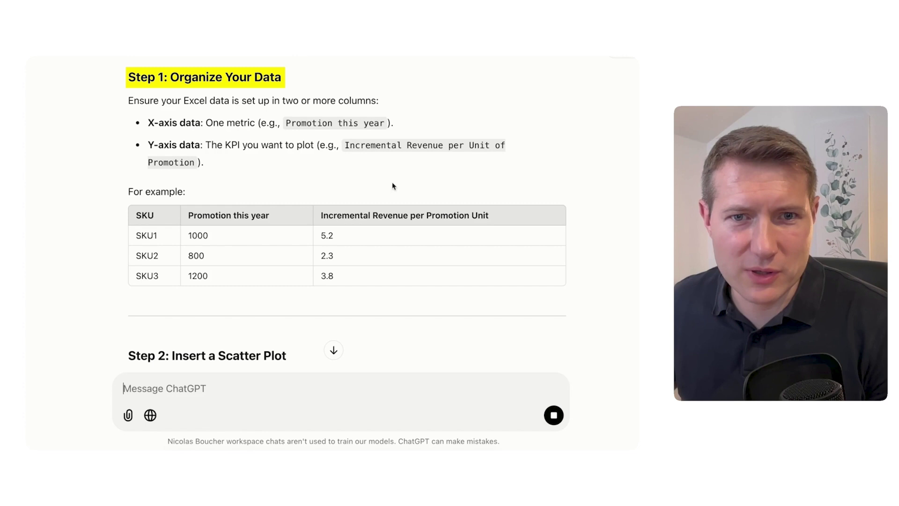
{"action": "scroll", "coordinate": [323, 232], "scroll_direction": "down", "scroll_amount": 5}
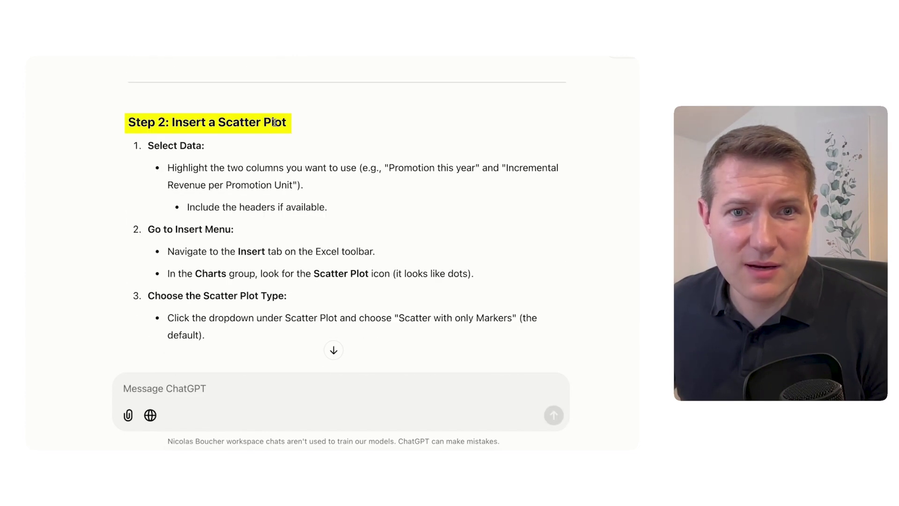
{"action": "scroll", "coordinate": [309, 201], "scroll_direction": "down", "scroll_amount": 1}
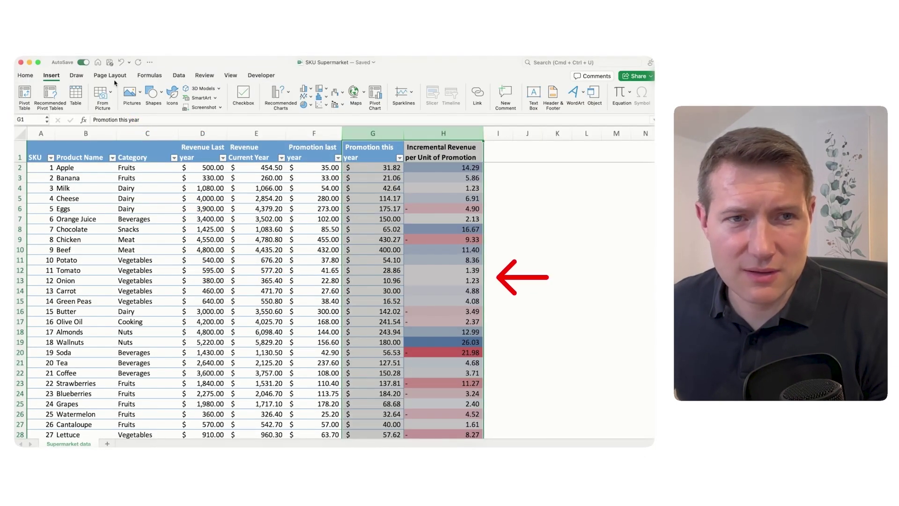
Insert a markers-only scatter chart of columns G and H, enlarge it and place it beside column H
{"action": "left_click", "coordinate": [326, 108]}
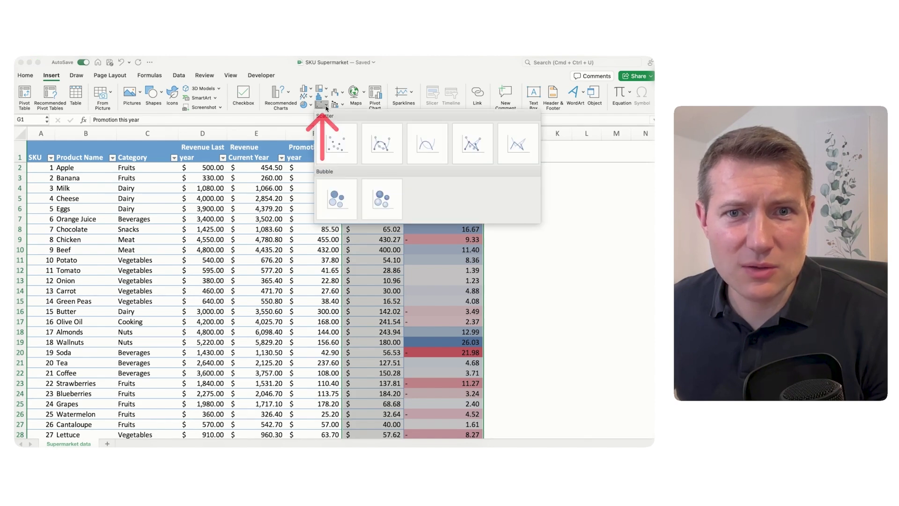
{"action": "left_click", "coordinate": [333, 137]}
{"action": "left_click_drag", "start_coordinate": [460, 370], "coordinate": [509, 396]}
{"action": "left_click_drag", "start_coordinate": [510, 358], "coordinate": [623, 346]}
{"action": "scroll", "coordinate": [538, 328], "scroll_direction": "right", "scroll_amount": 2}
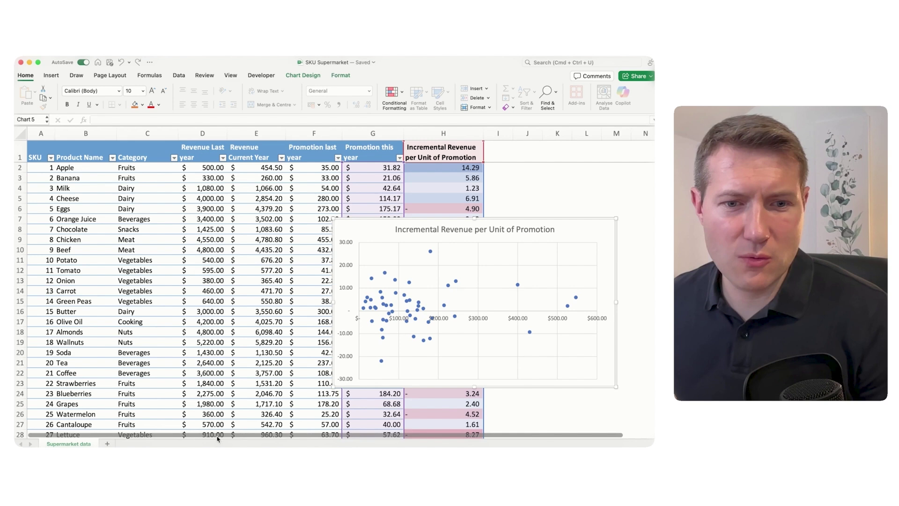
{"action": "scroll", "coordinate": [562, 244], "scroll_direction": "right", "scroll_amount": 3}
{"action": "left_click", "coordinate": [551, 244]}
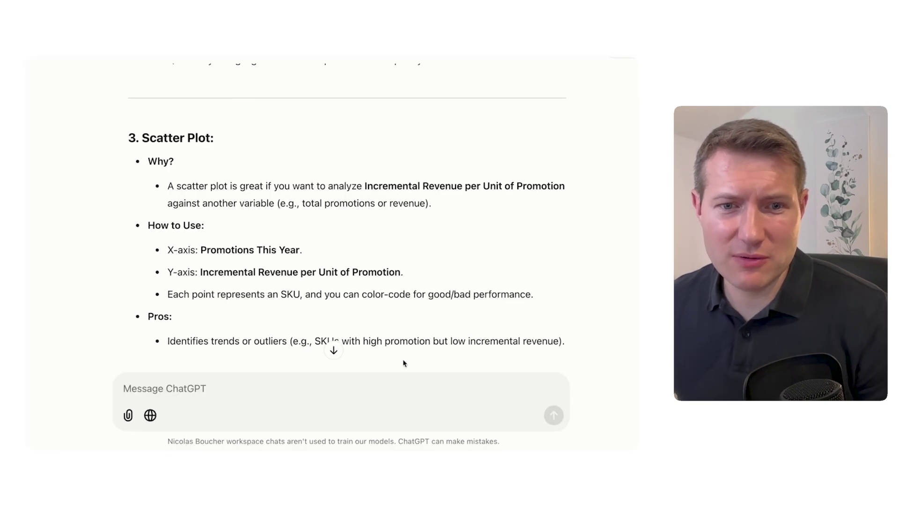
Ask ChatGPT how to see which scatter point corresponds to which product and read its data-label advice
{"action": "left_click", "coordinate": [302, 400]}
{"action": "type", "text": "how can i see which point cor"}
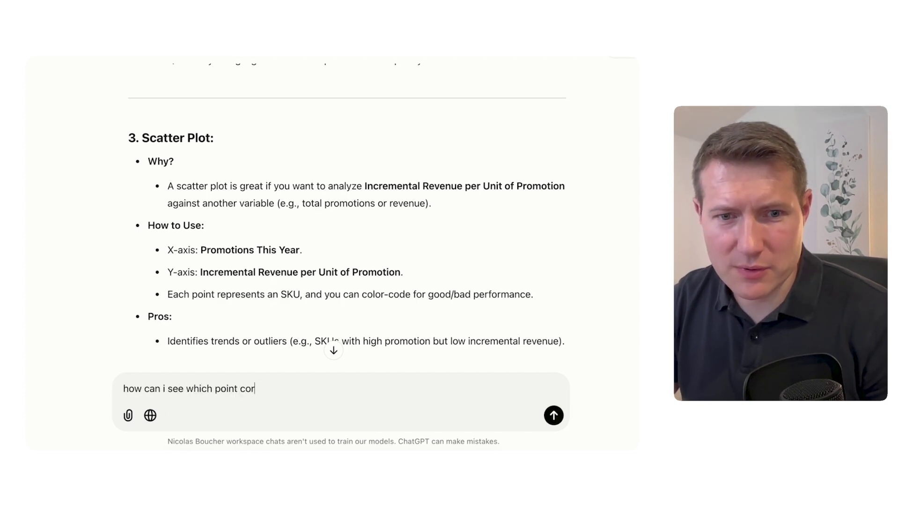
{"action": "type", "text": "respond to whi"}
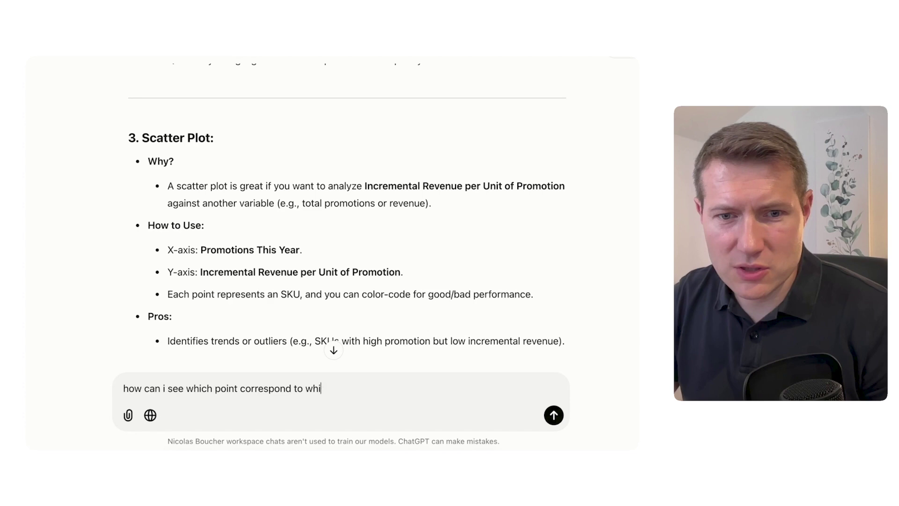
{"action": "type", "text": "ch product"}
{"action": "key", "text": "Return"}
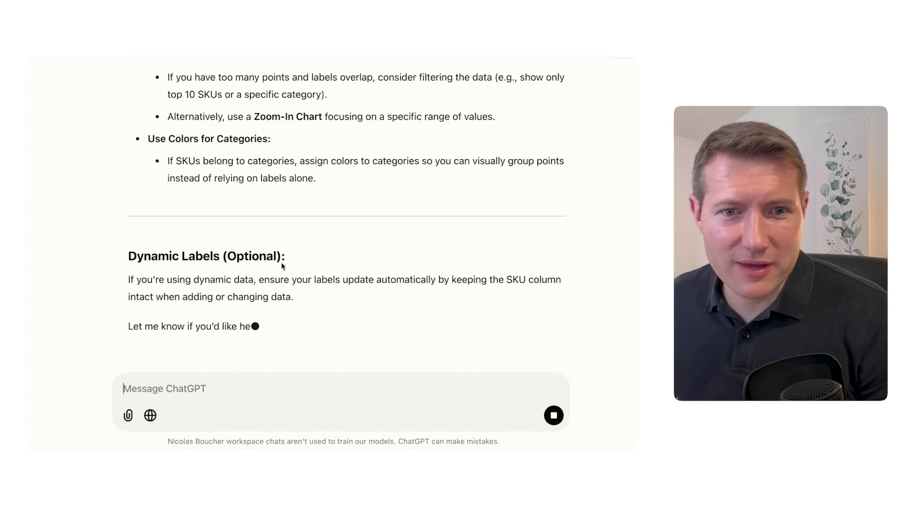
{"action": "scroll", "coordinate": [282, 265], "scroll_direction": "up", "scroll_amount": 15}
{"action": "scroll", "coordinate": [283, 266], "scroll_direction": "down", "scroll_amount": 2}
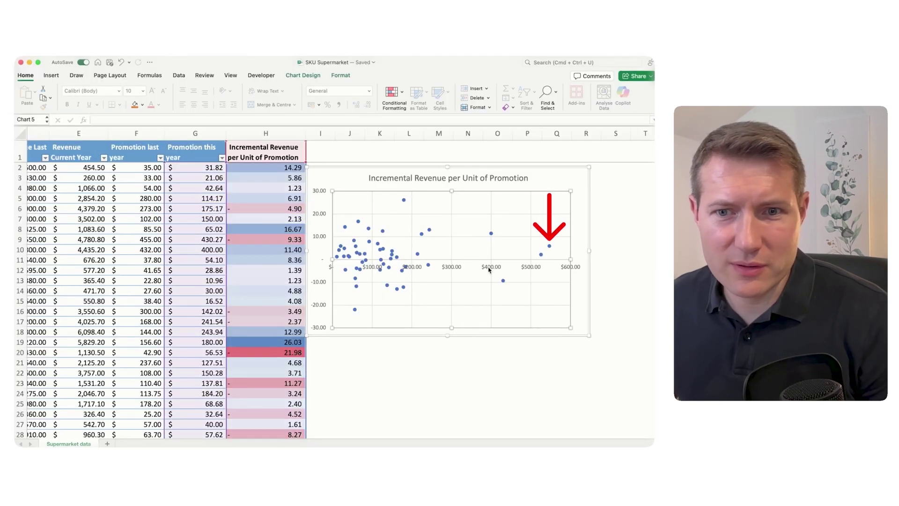
Add data labels to every point of the scatter chart's series
{"action": "left_click", "coordinate": [539, 256]}
{"action": "right_click", "coordinate": [549, 247]}
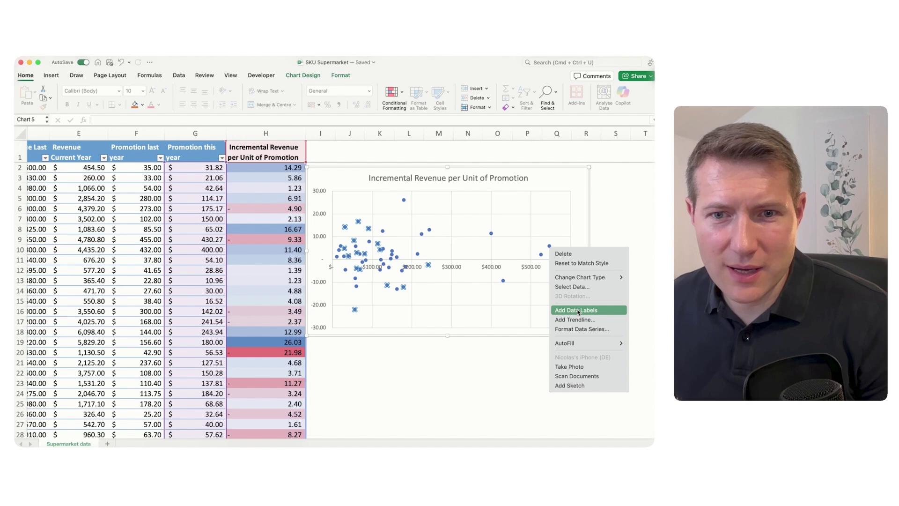
{"action": "left_click", "coordinate": [576, 310]}
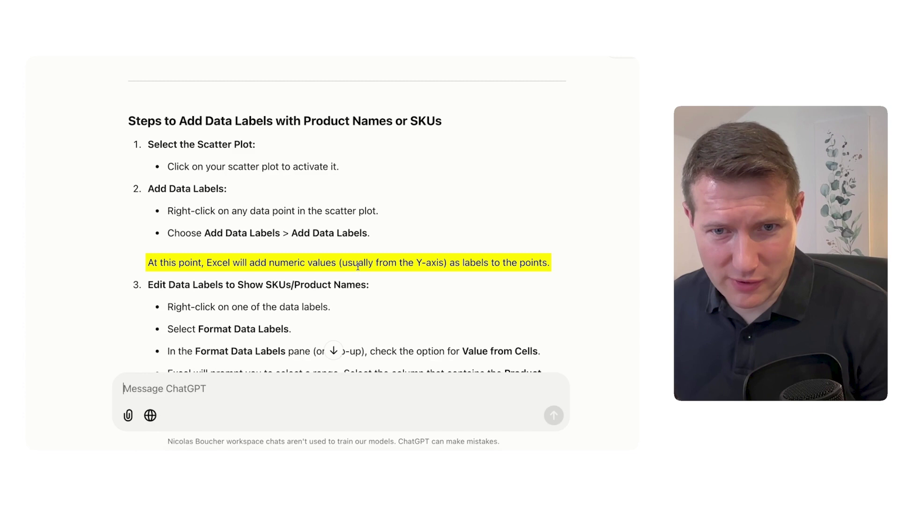
{"action": "scroll", "coordinate": [447, 265], "scroll_direction": "down", "scroll_amount": 3}
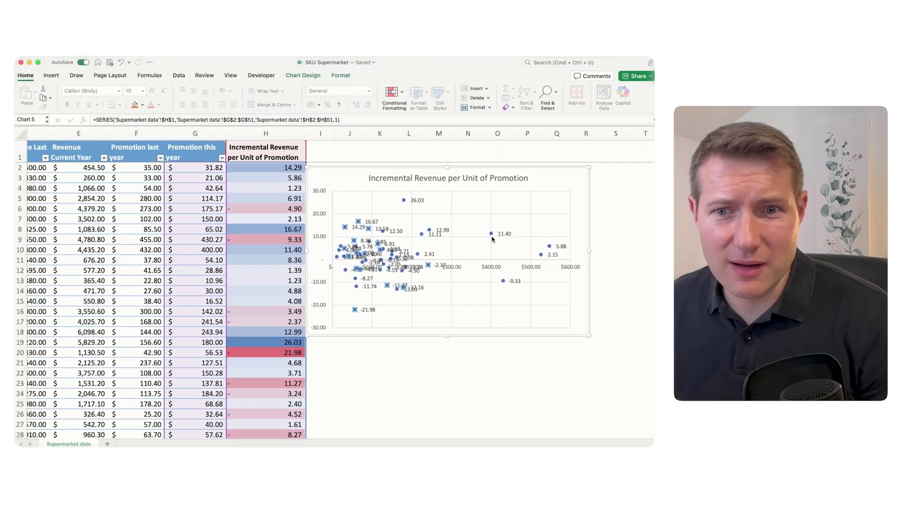
Replace the Y-value labels with product names taken from cells B2:B51
{"action": "right_click", "coordinate": [491, 234]}
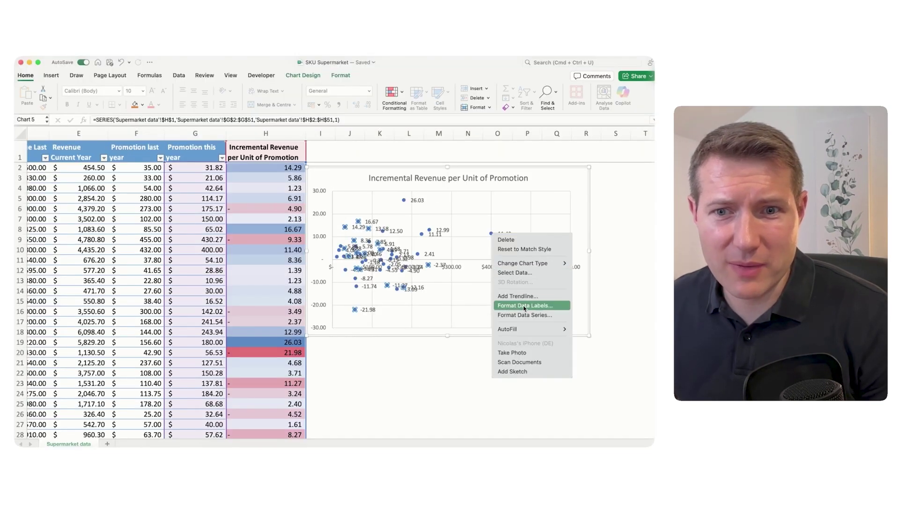
{"action": "left_click", "coordinate": [524, 306]}
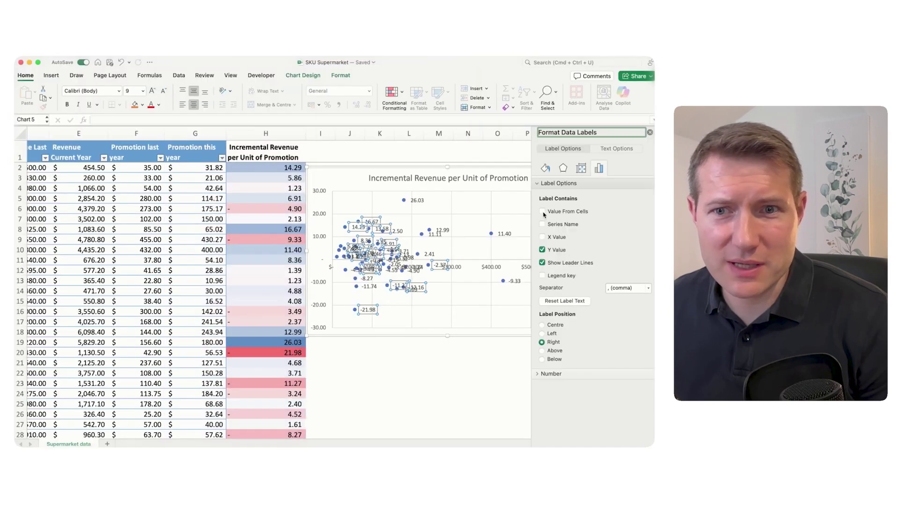
{"action": "left_click", "coordinate": [542, 249]}
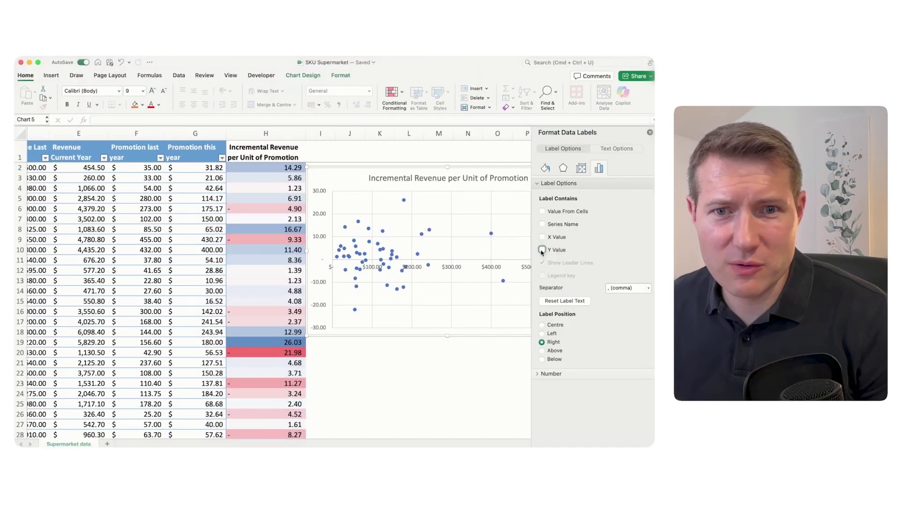
{"action": "left_click", "coordinate": [542, 211]}
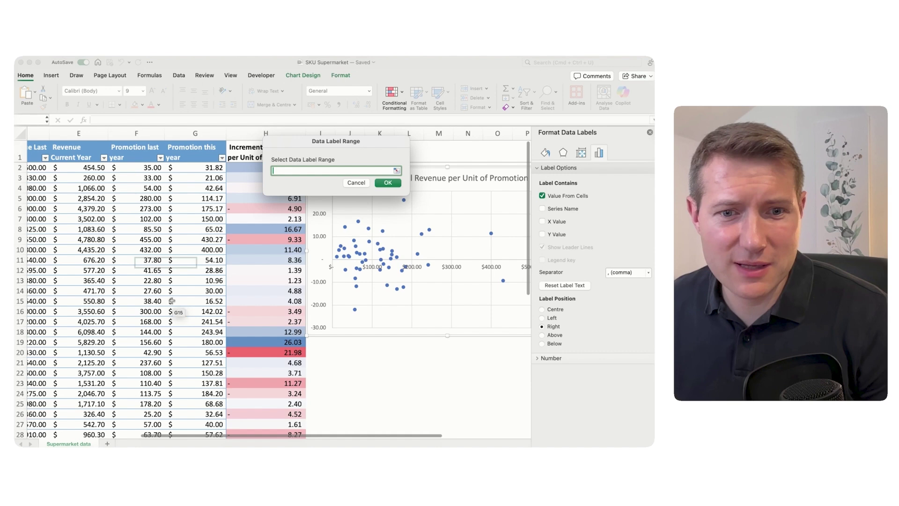
{"action": "left_click_drag", "start_coordinate": [289, 438], "coordinate": [192, 438]}
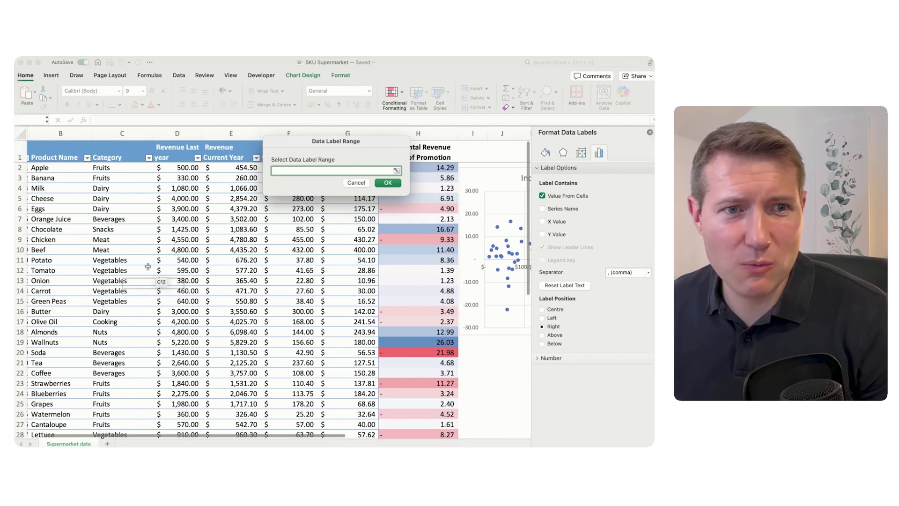
{"action": "left_click_drag", "start_coordinate": [63, 169], "coordinate": [66, 322]}
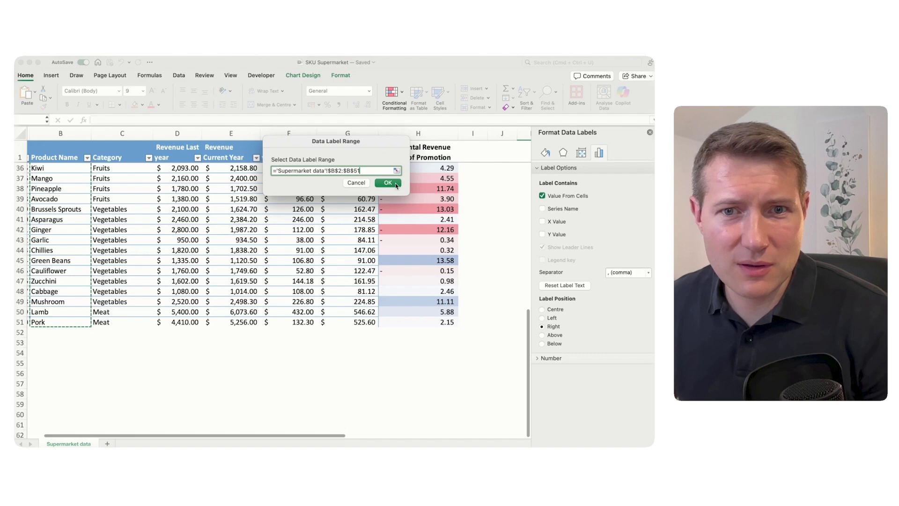
{"action": "left_click", "coordinate": [396, 184]}
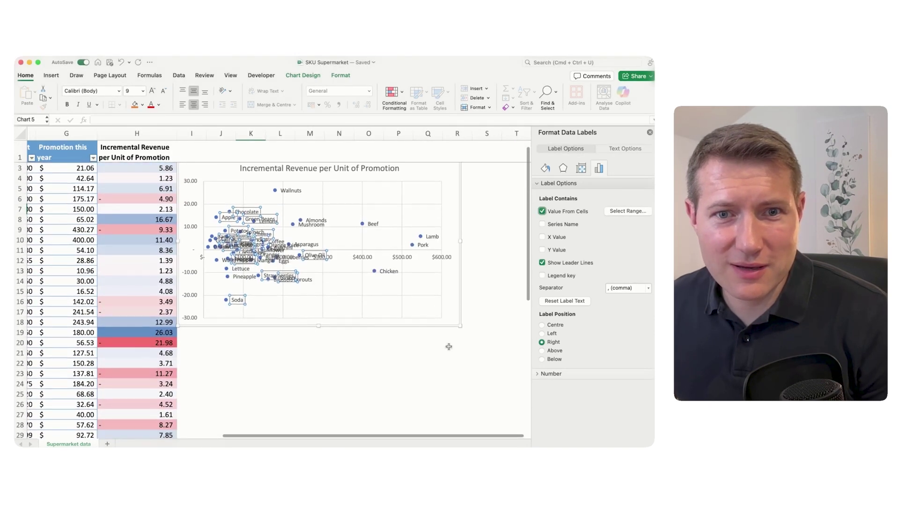
{"action": "left_click", "coordinate": [461, 307]}
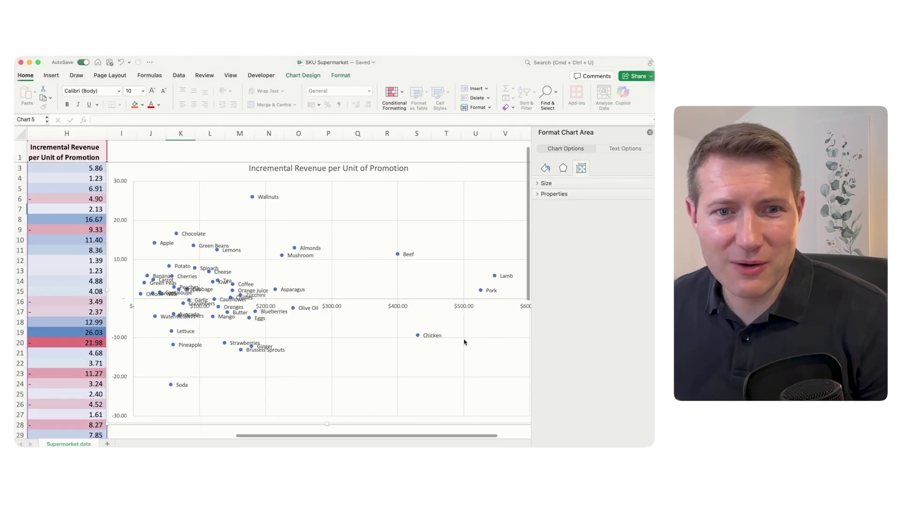
{"action": "scroll", "coordinate": [465, 342], "scroll_direction": "down", "scroll_amount": 2}
{"action": "scroll", "coordinate": [435, 247], "scroll_direction": "up", "scroll_amount": 5}
{"action": "scroll", "coordinate": [436, 248], "scroll_direction": "right", "scroll_amount": 3}
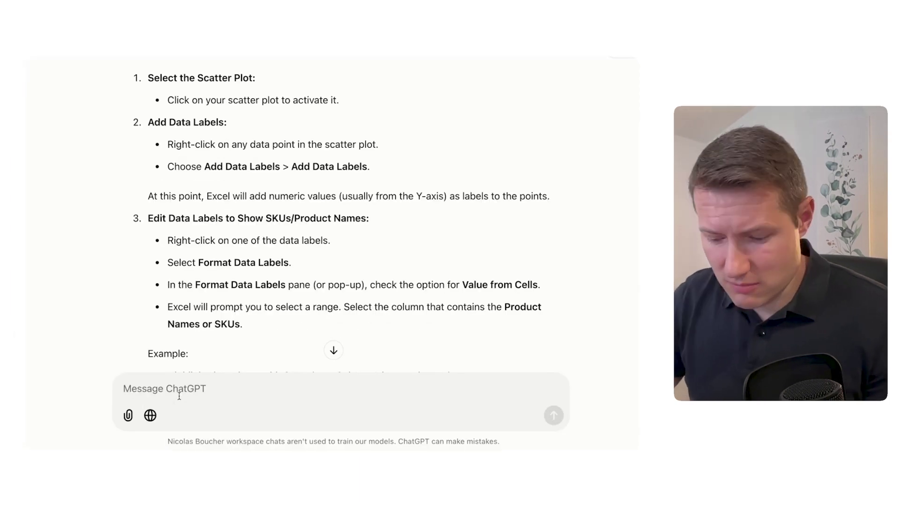
Ask ChatGPT how to interpret the graph and highlight its Identify Clusters and Patterns section
{"action": "type", "text": "How to interpret this graph"}
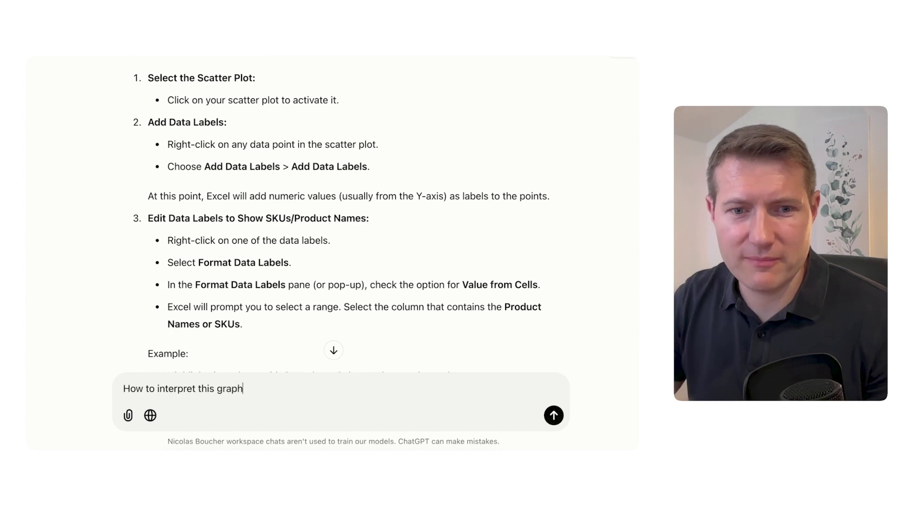
{"action": "key", "text": "Return"}
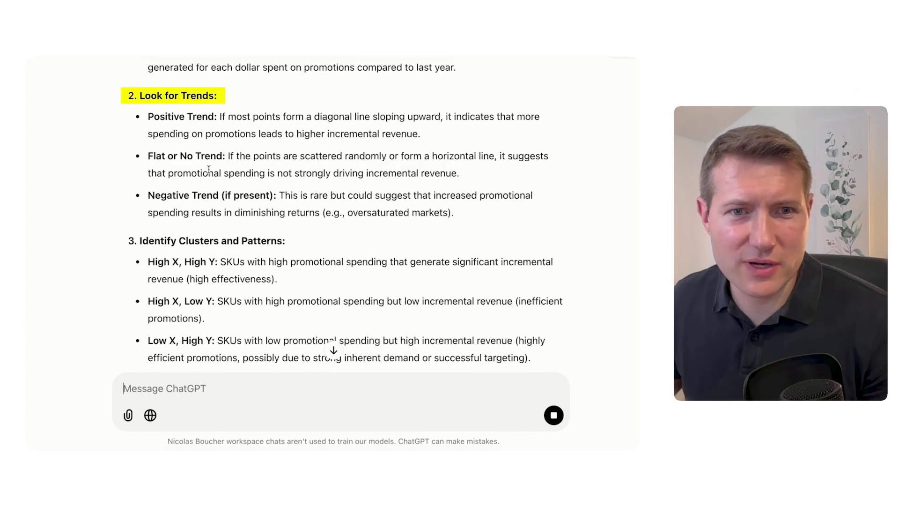
{"action": "scroll", "coordinate": [227, 210], "scroll_direction": "down", "scroll_amount": 2}
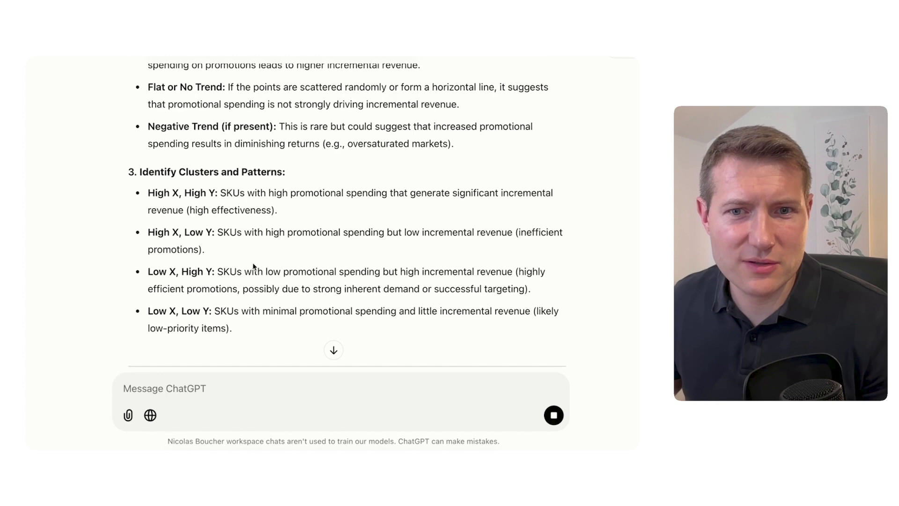
{"action": "scroll", "coordinate": [253, 268], "scroll_direction": "down", "scroll_amount": 4}
{"action": "scroll", "coordinate": [298, 263], "scroll_direction": "up", "scroll_amount": 4}
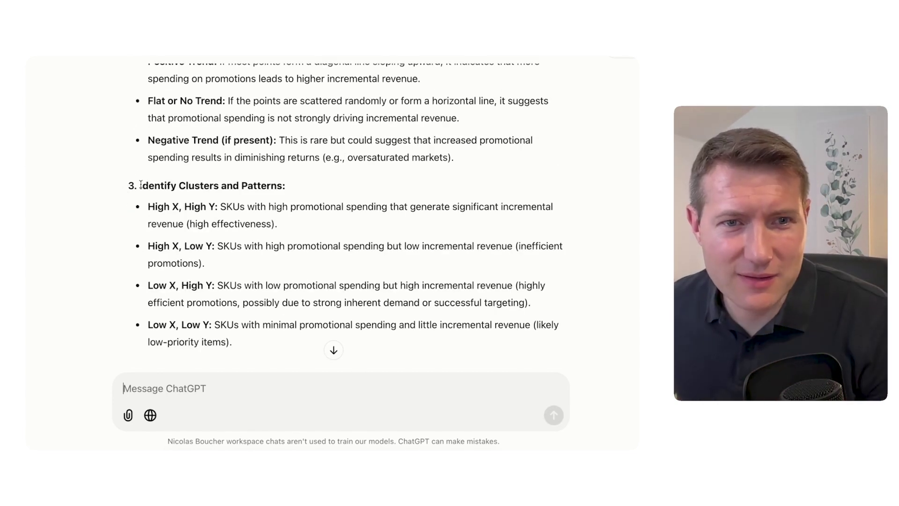
{"action": "left_click_drag", "start_coordinate": [228, 341], "coordinate": [134, 170]}
Clear the text highlight and review the labelled scatter chart's outliers: Walnuts, Beef, Lamb, Pork, Chicken
{"action": "left_click", "coordinate": [241, 228]}
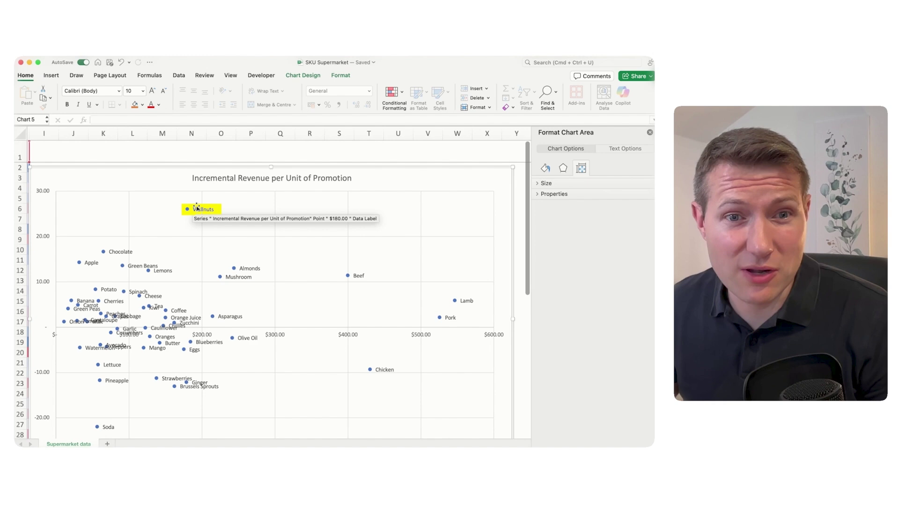
{"action": "scroll", "coordinate": [213, 252], "scroll_direction": "down", "scroll_amount": 1}
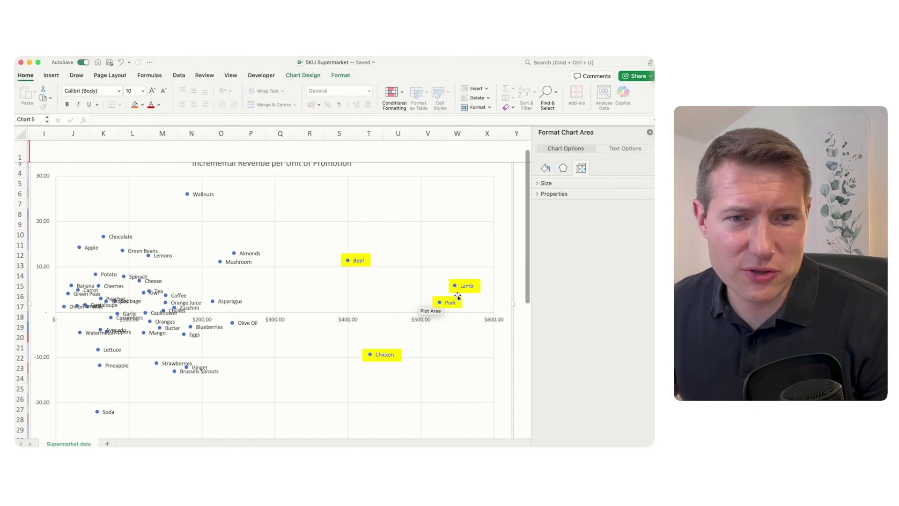
{"action": "scroll", "coordinate": [327, 436], "scroll_direction": "up", "scroll_amount": 1}
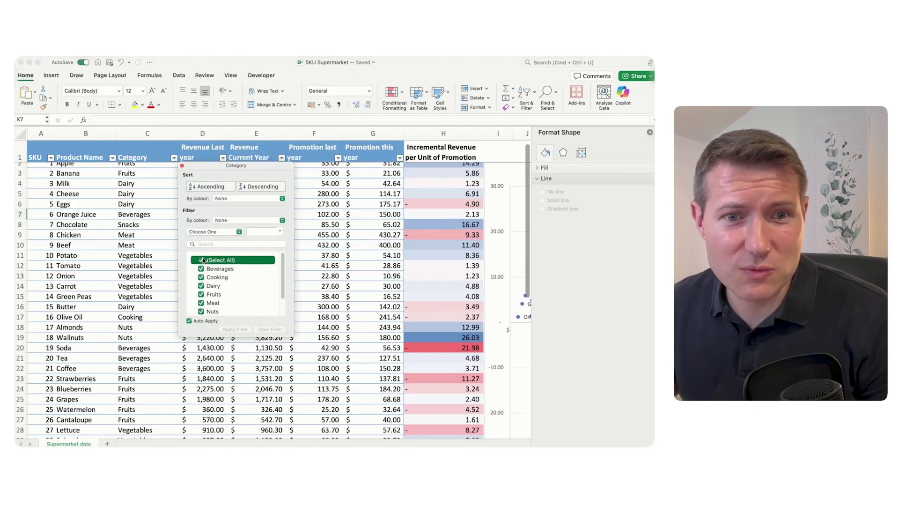
Restore the scatter chart with Cmd+Z after accidentally deleting it
{"action": "left_click", "coordinate": [201, 260]}
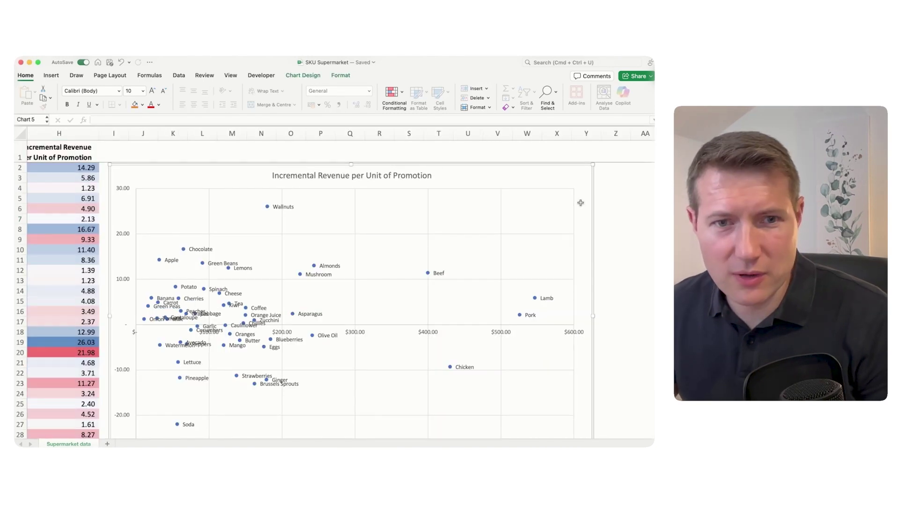
{"action": "key", "text": "Delete"}
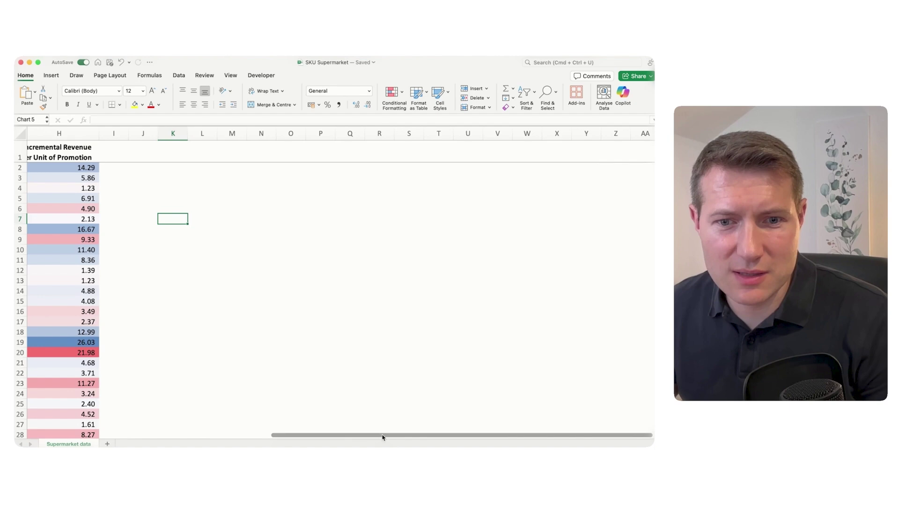
{"action": "scroll", "coordinate": [382, 437], "scroll_direction": "left", "scroll_amount": 7}
{"action": "scroll", "coordinate": [73, 312], "scroll_direction": "down", "scroll_amount": 14}
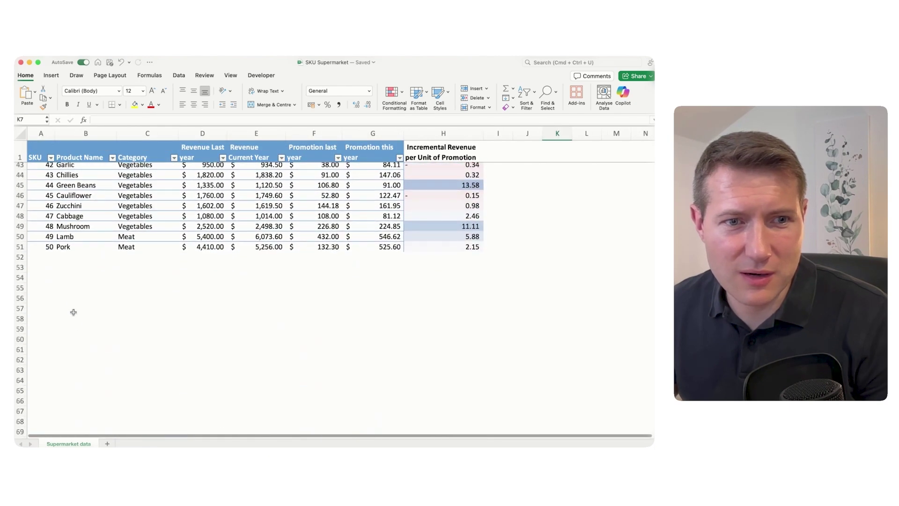
{"action": "key", "text": "super+z"}
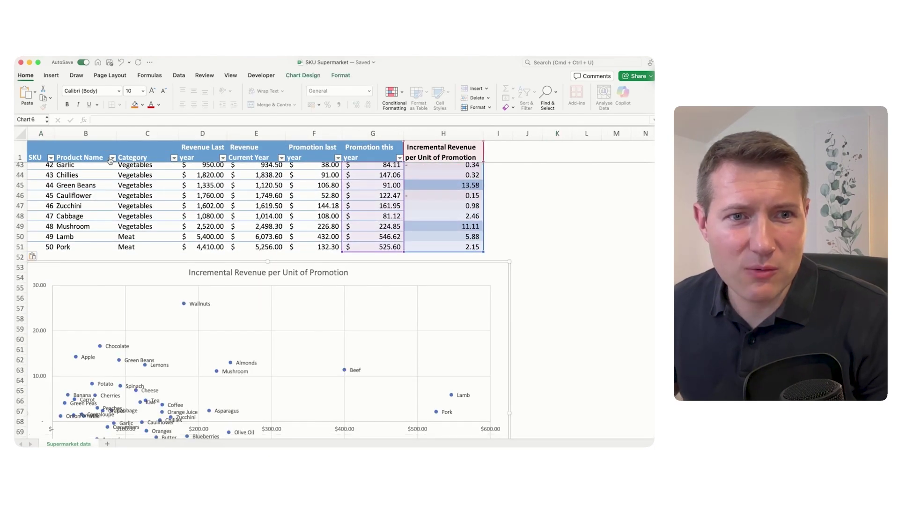
Reset the Product Name filter to all products and filter Category to Meat only
{"action": "left_click", "coordinate": [107, 174]}
{"action": "left_click", "coordinate": [112, 158]}
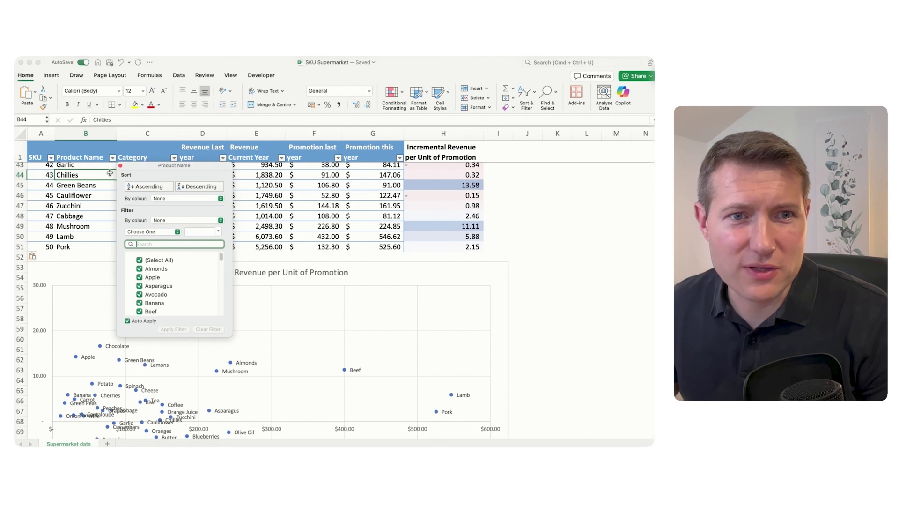
{"action": "left_click", "coordinate": [139, 260]}
{"action": "left_click", "coordinate": [174, 159]}
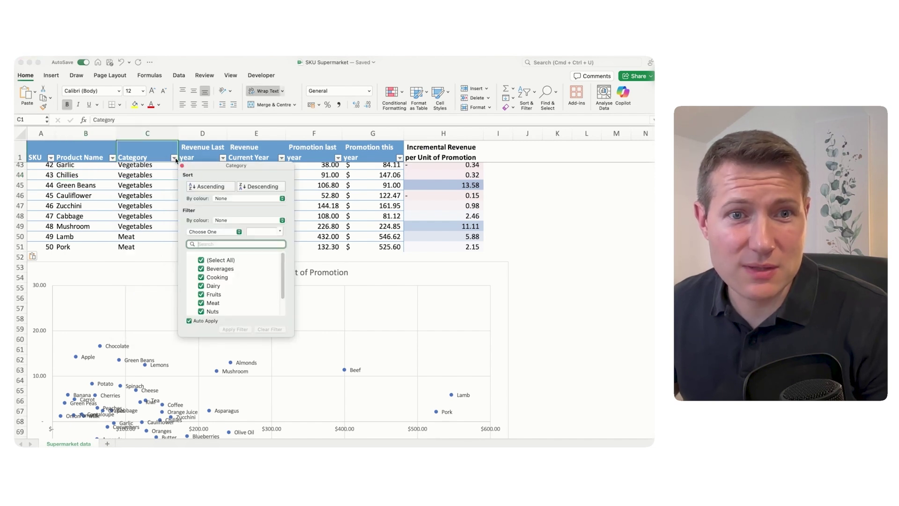
{"action": "left_click", "coordinate": [202, 260]}
{"action": "left_click", "coordinate": [201, 303]}
{"action": "left_click", "coordinate": [528, 301]}
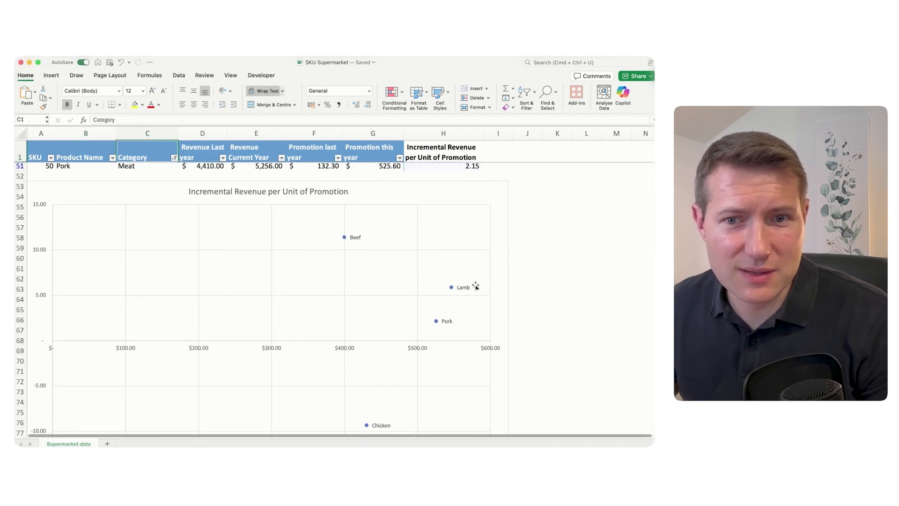
{"action": "scroll", "coordinate": [370, 257], "scroll_direction": "down", "scroll_amount": 1}
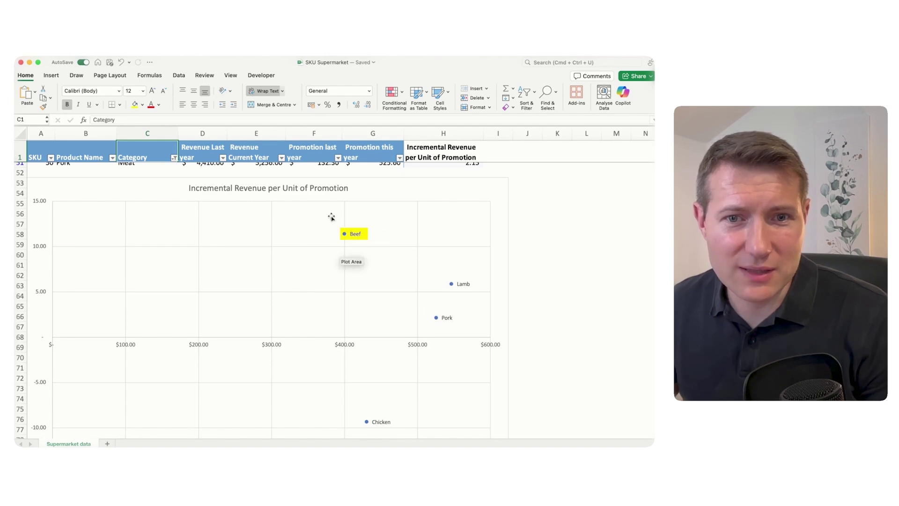